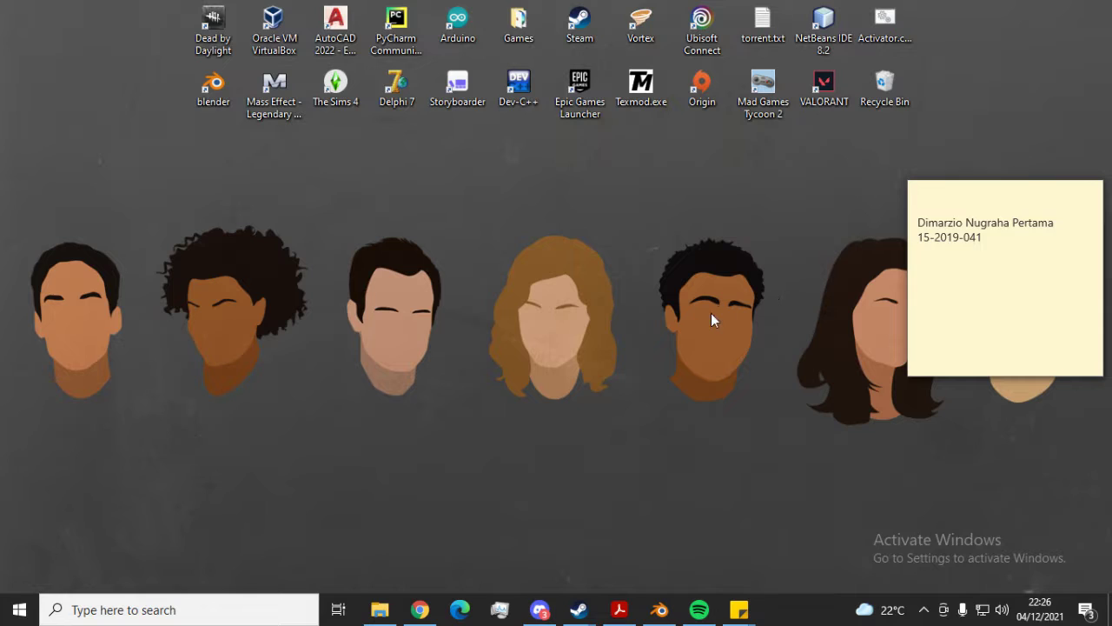
Switch to the Modul 7a - Blender PDF in Adobe Acrobat Reader and read the four Tugas assignments on page 24
mouse_move(620, 610)
left_click(608, 535)
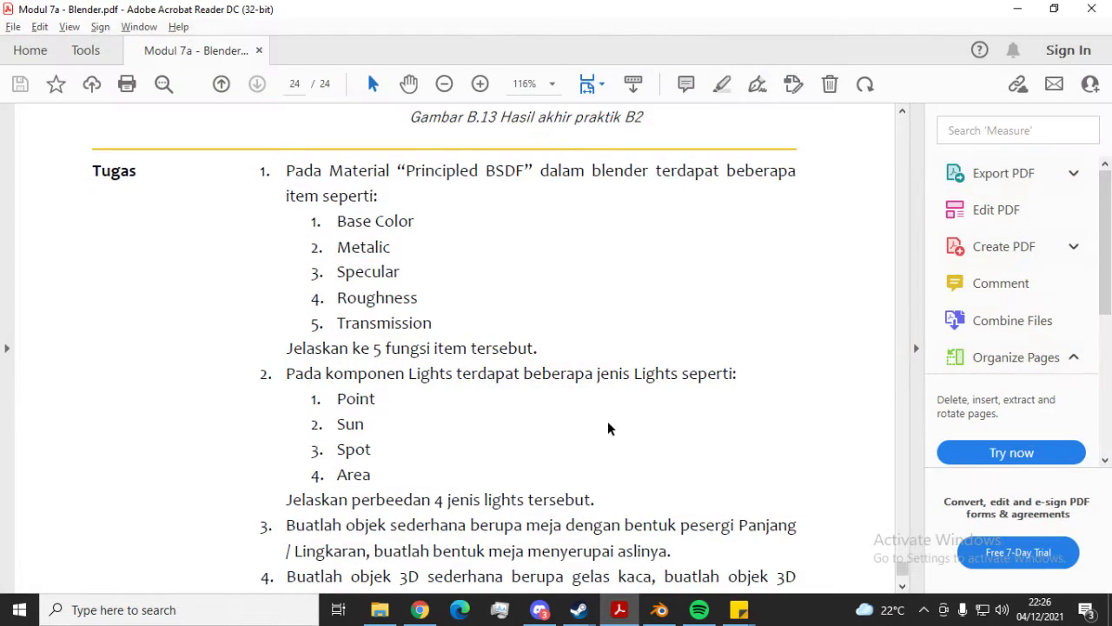
left_click_drag(902, 569, 957, 571)
scroll(702, 385, "up", 2)
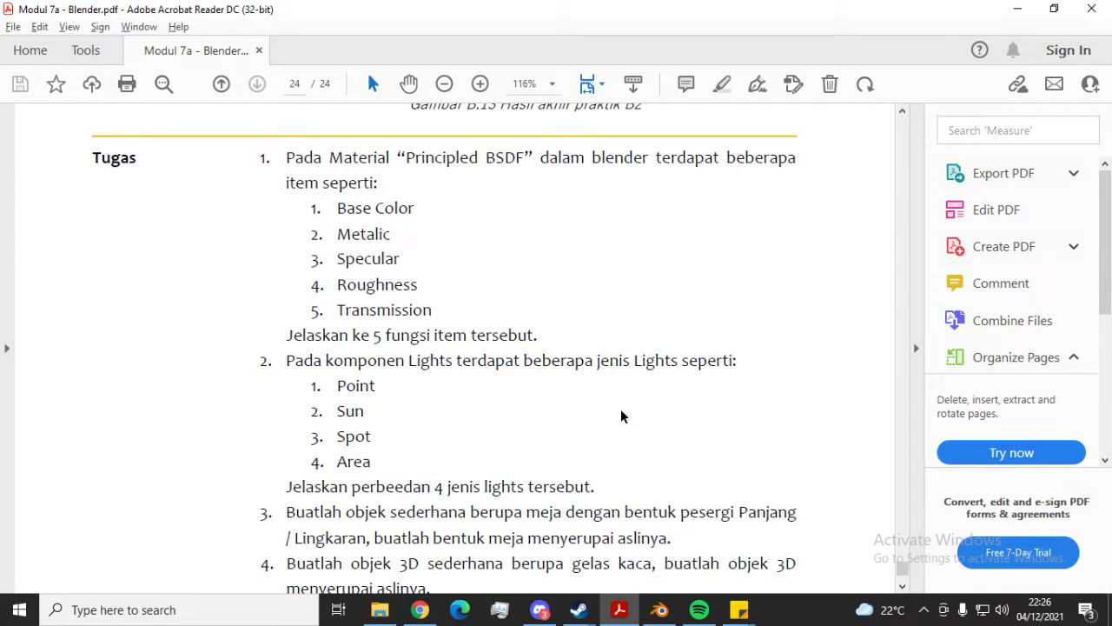
scroll(489, 256, "down", 1)
scroll(489, 256, "up", 1)
scroll(421, 374, "down", 3)
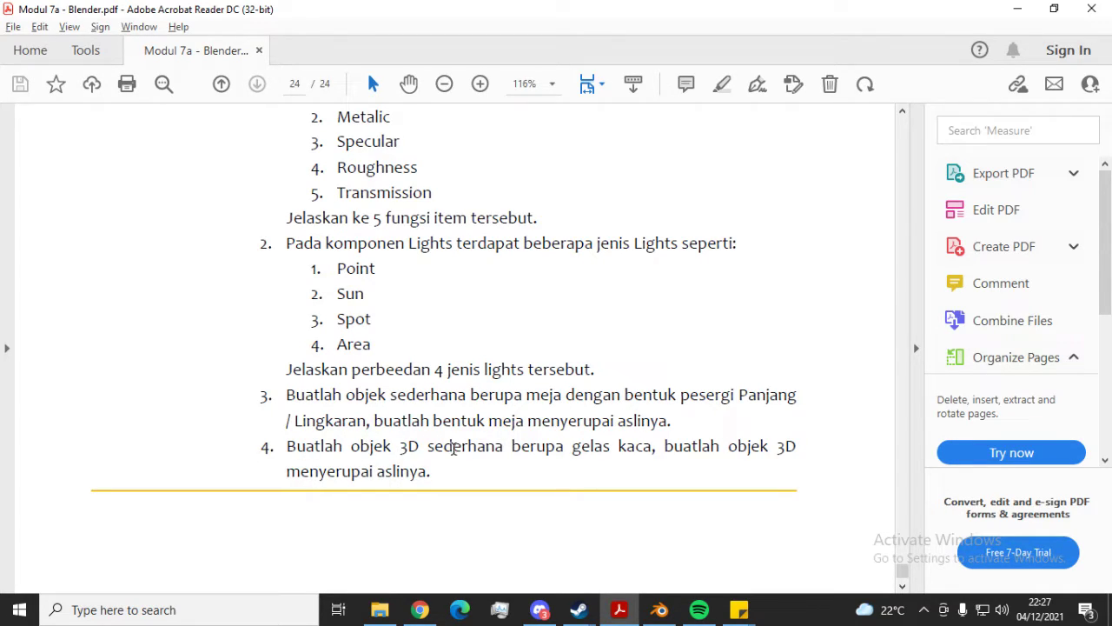
Switch to Blender and examine the table, the glass on it and the coloured walls in the table.blend scene
left_click(659, 609)
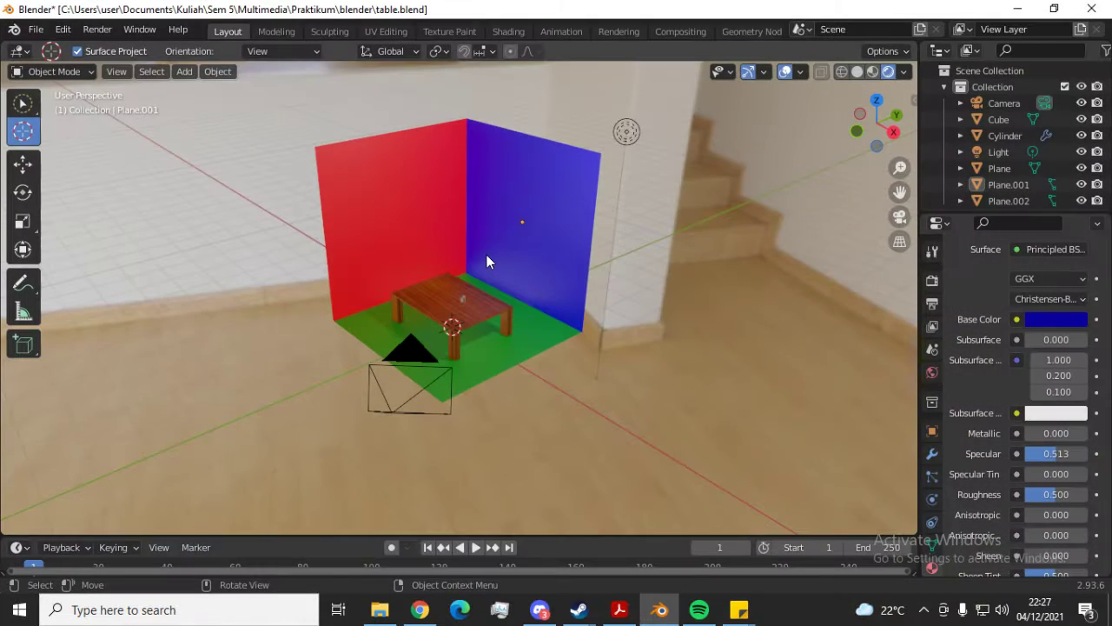
middle_click_drag(486, 256, 752, 277)
scroll(774, 265, "down", 4)
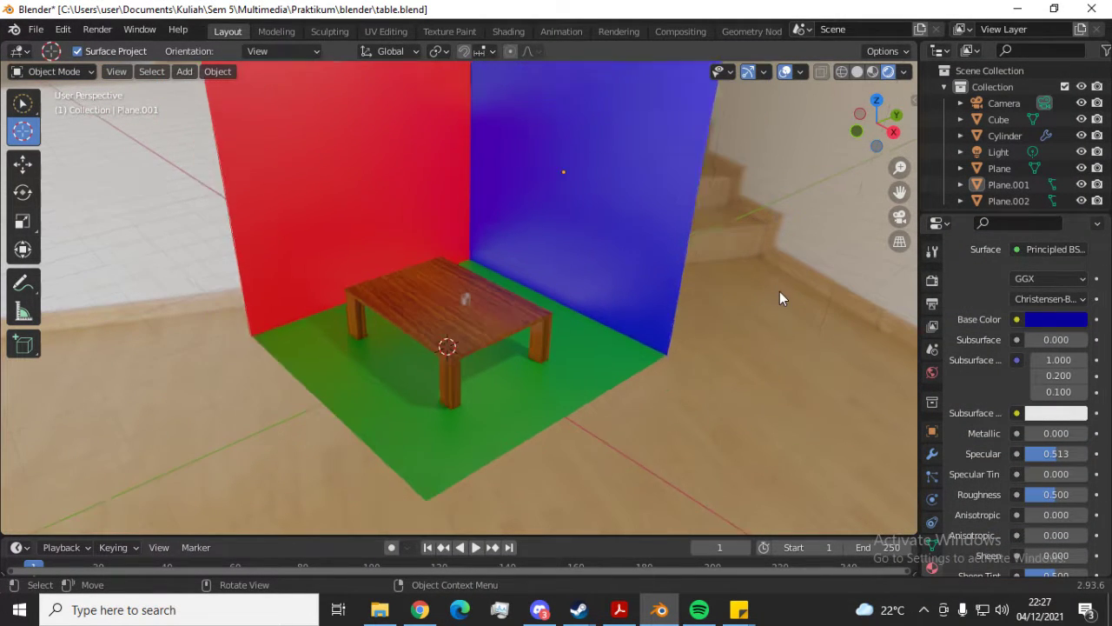
scroll(485, 298, "up", 4)
scroll(485, 298, "up", 5)
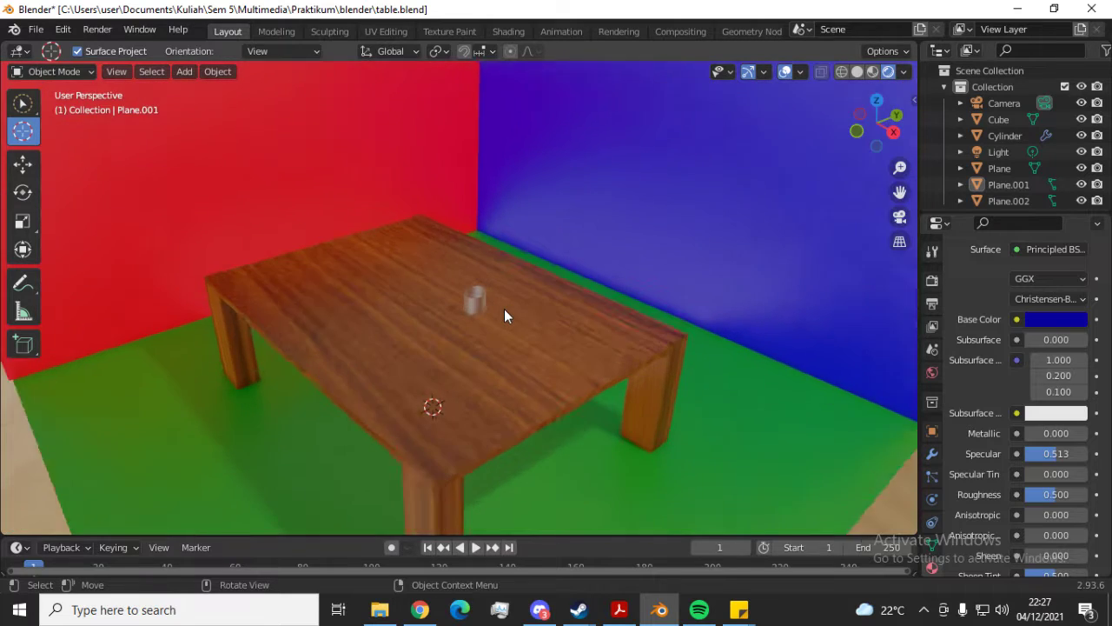
scroll(486, 303, "up", 2)
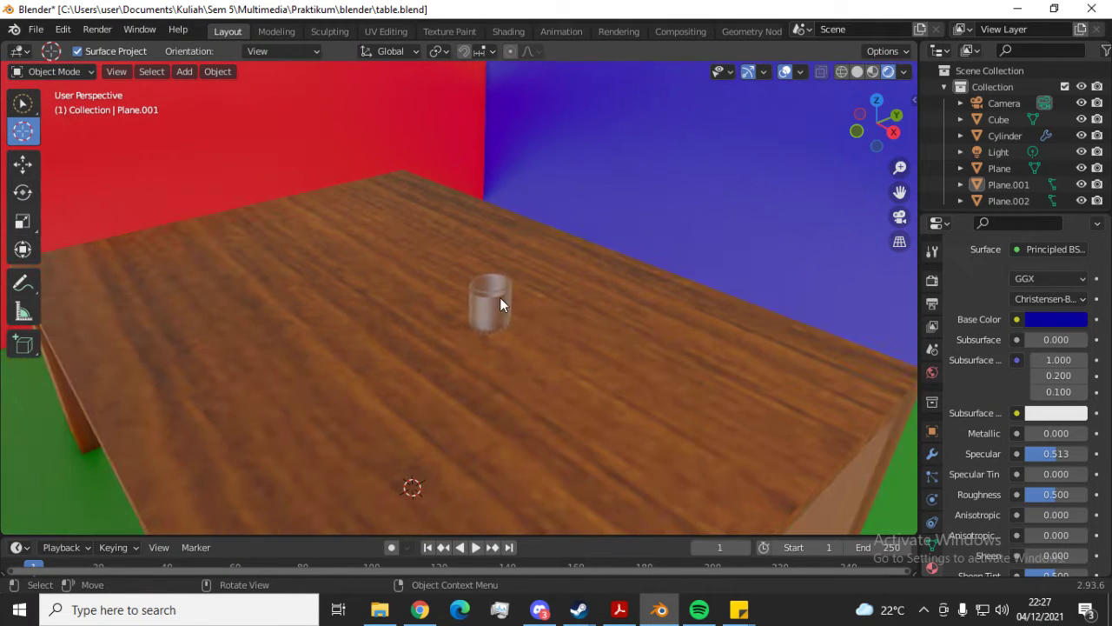
scroll(508, 306, "up", 3)
scroll(530, 300, "down", 6)
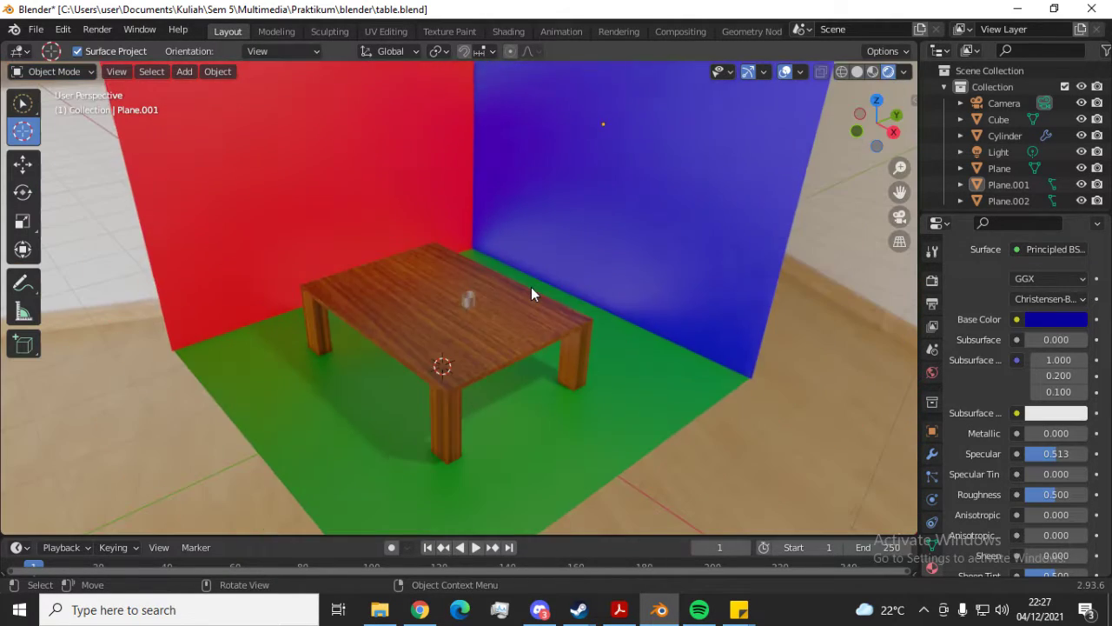
scroll(534, 169, "down", 4)
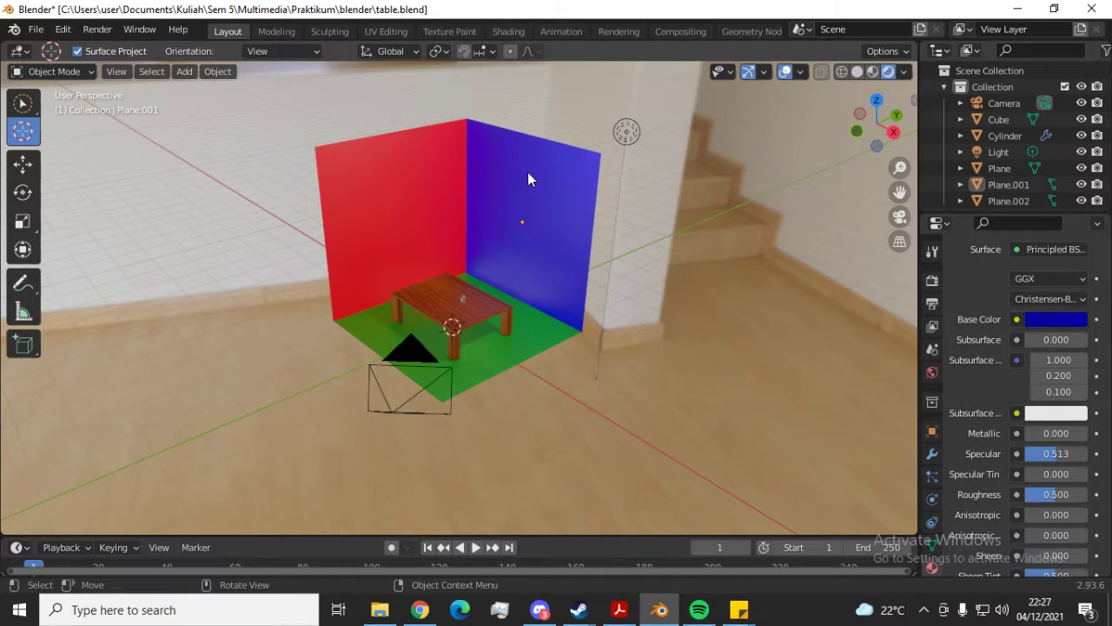
scroll(687, 261, "up", 6)
scroll(748, 306, "down", 3)
scroll(692, 296, "up", 2)
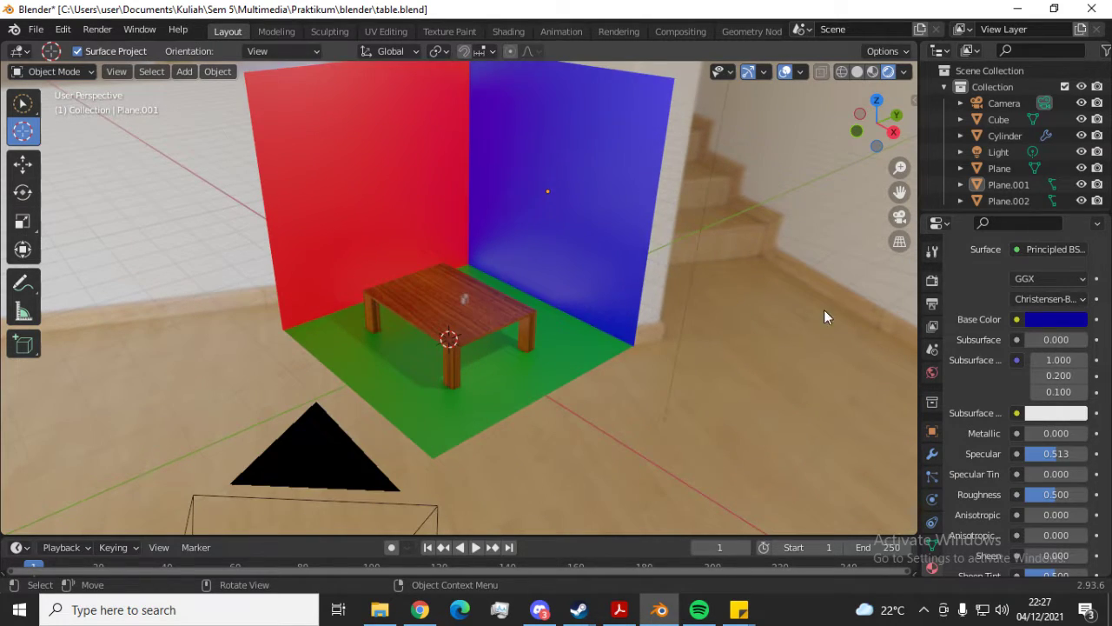
Review the Principled BSDF question in the Acrobat Reader PDF and return to the material surface settings in Blender
left_click(620, 610)
scroll(566, 336, "up", 3)
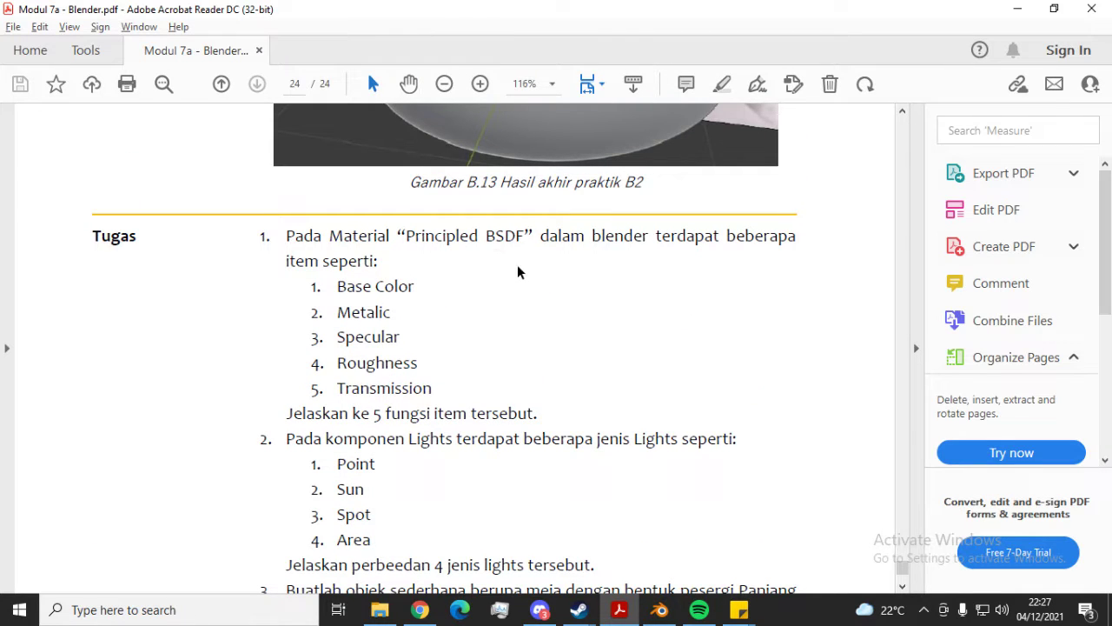
left_click(660, 609)
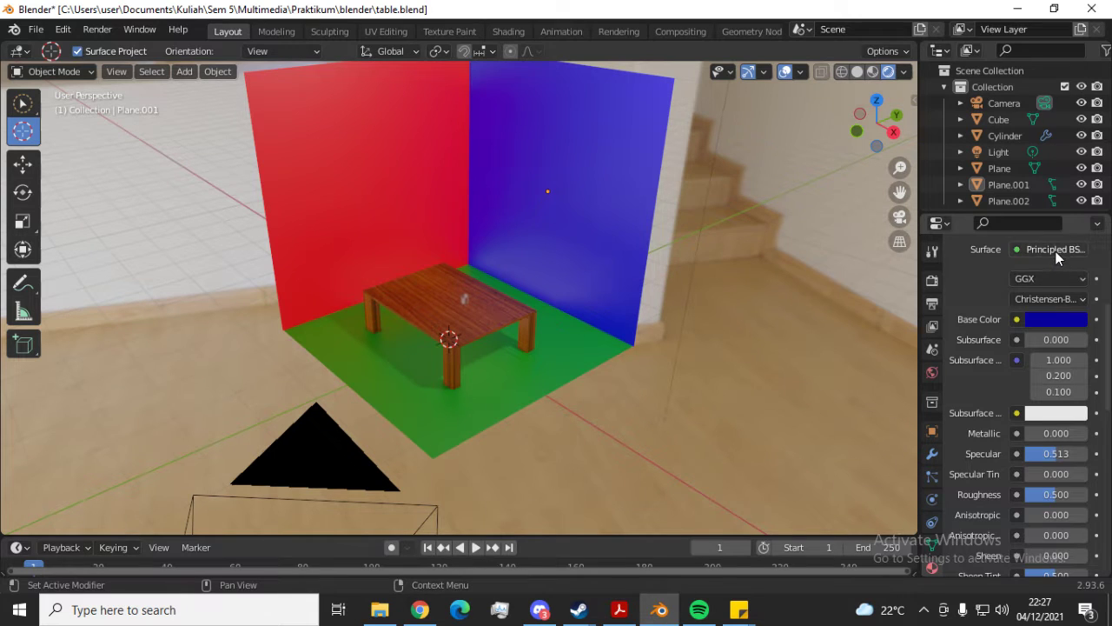
scroll(988, 291, "up", 3)
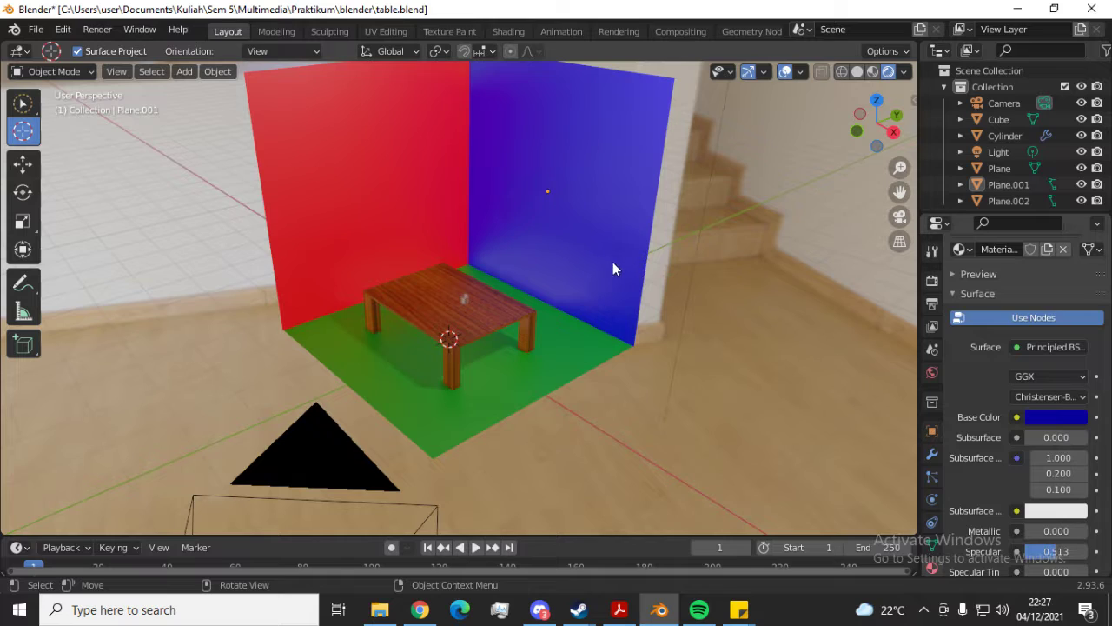
Add a mesh plane with a new material using the Principled BSDF surface, and undo the additions
right_click(714, 232)
key("shift+a")
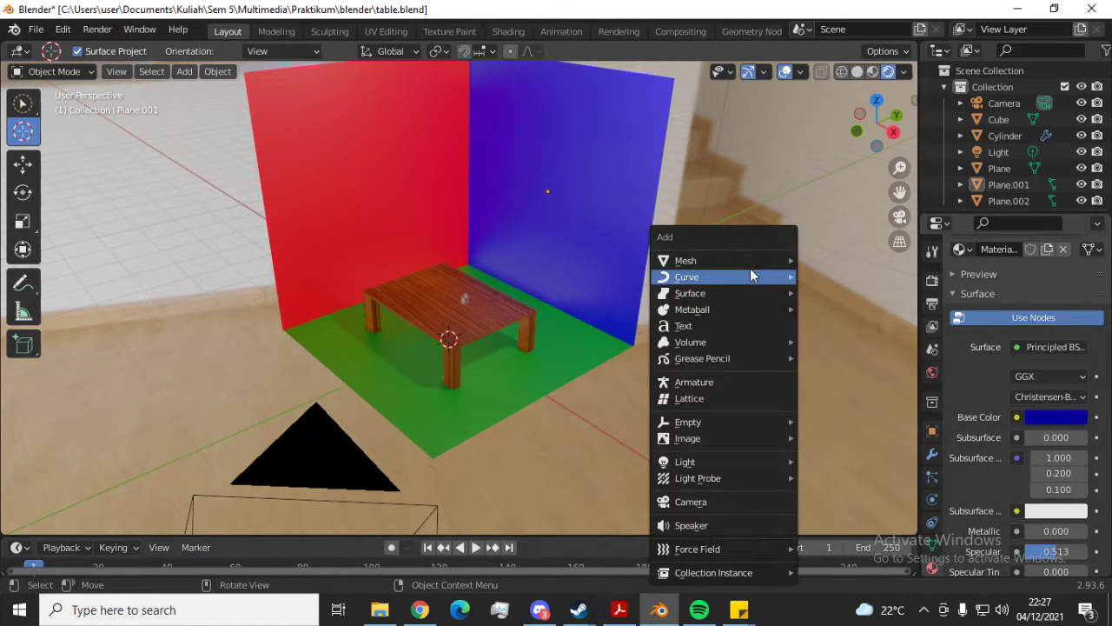
mouse_move(761, 262)
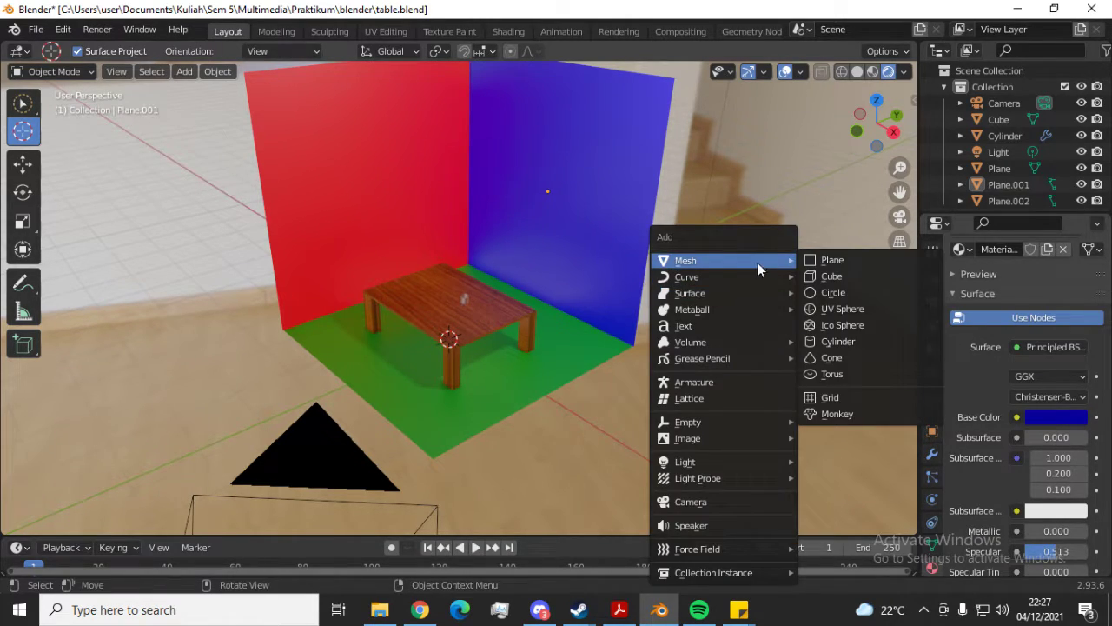
left_click(844, 264)
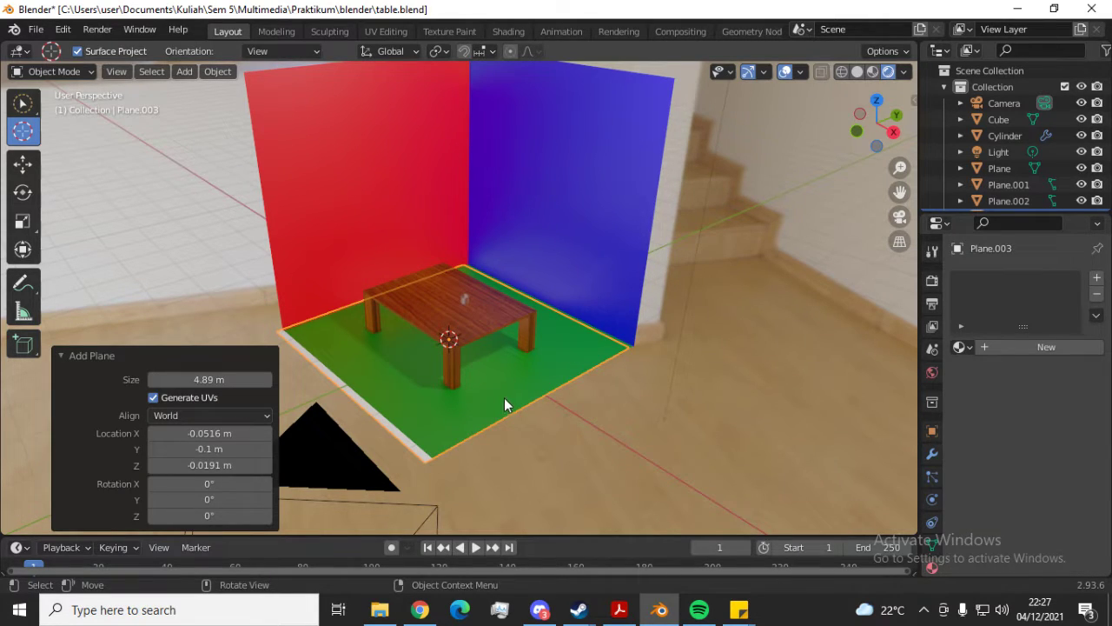
left_click(1022, 346)
left_click(1053, 446)
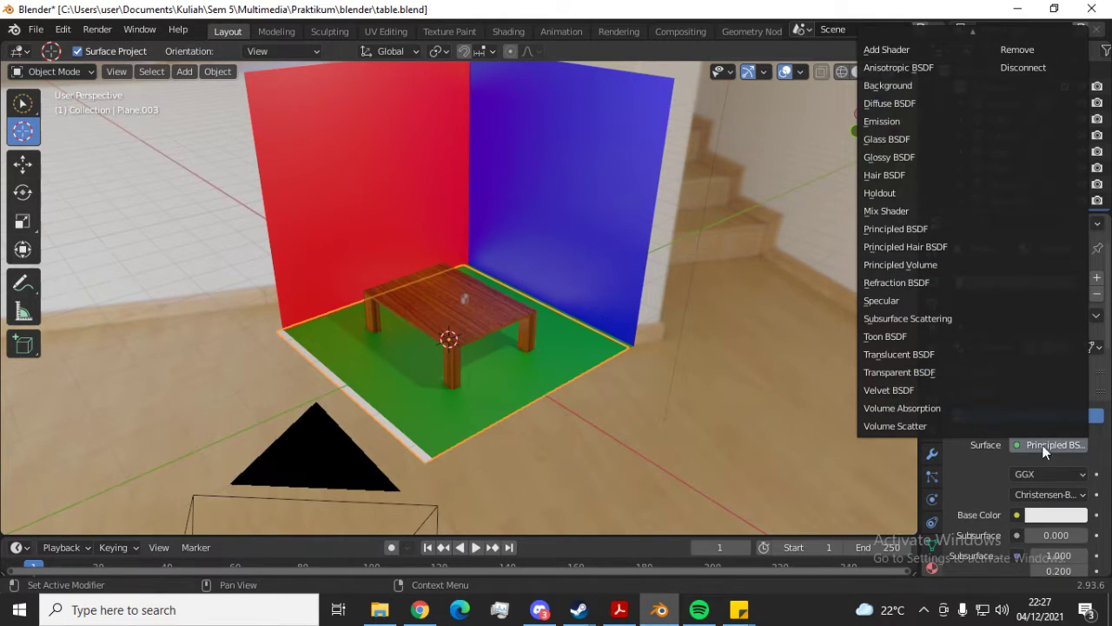
left_click(921, 229)
key("ctrl+z")
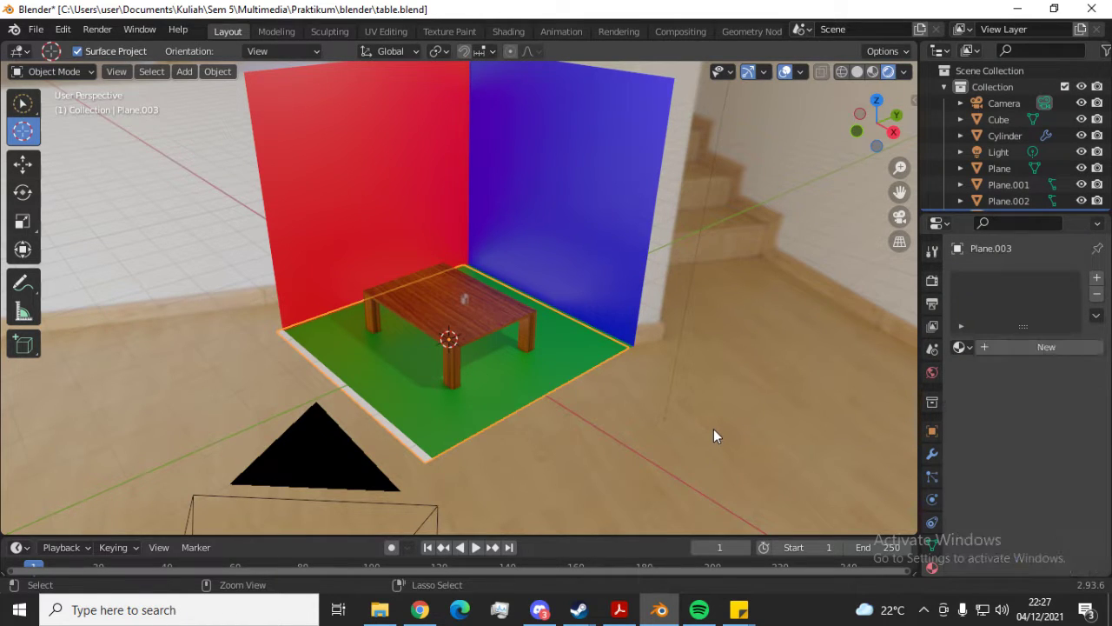
key("ctrl+z")
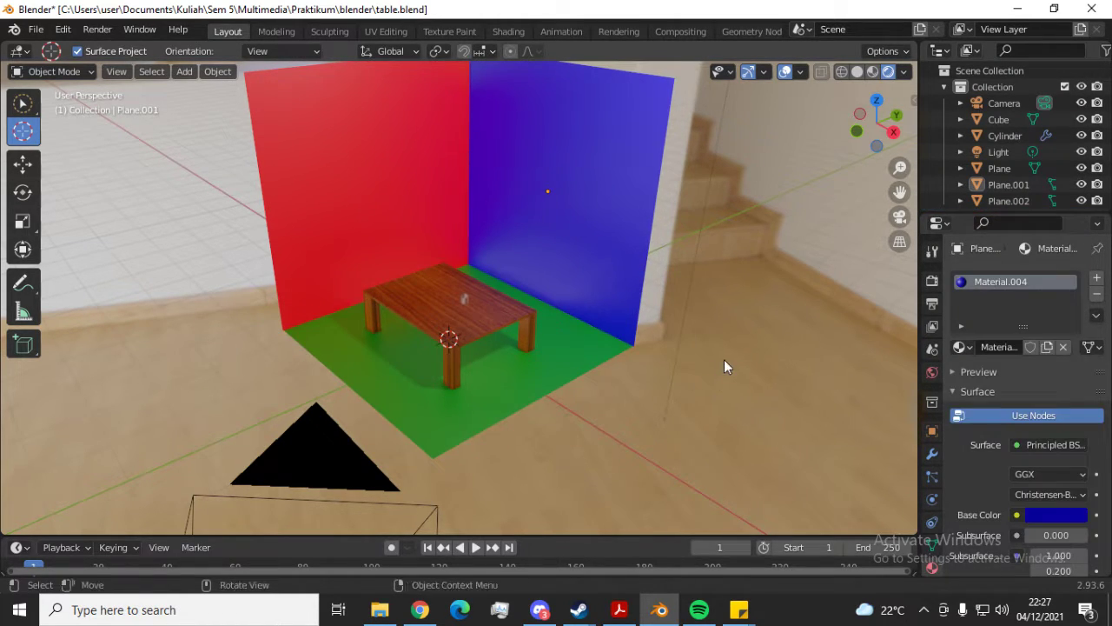
Select the blue wall and review its material's Principled BSDF settings
left_click(623, 215)
scroll(974, 464, "down", 5)
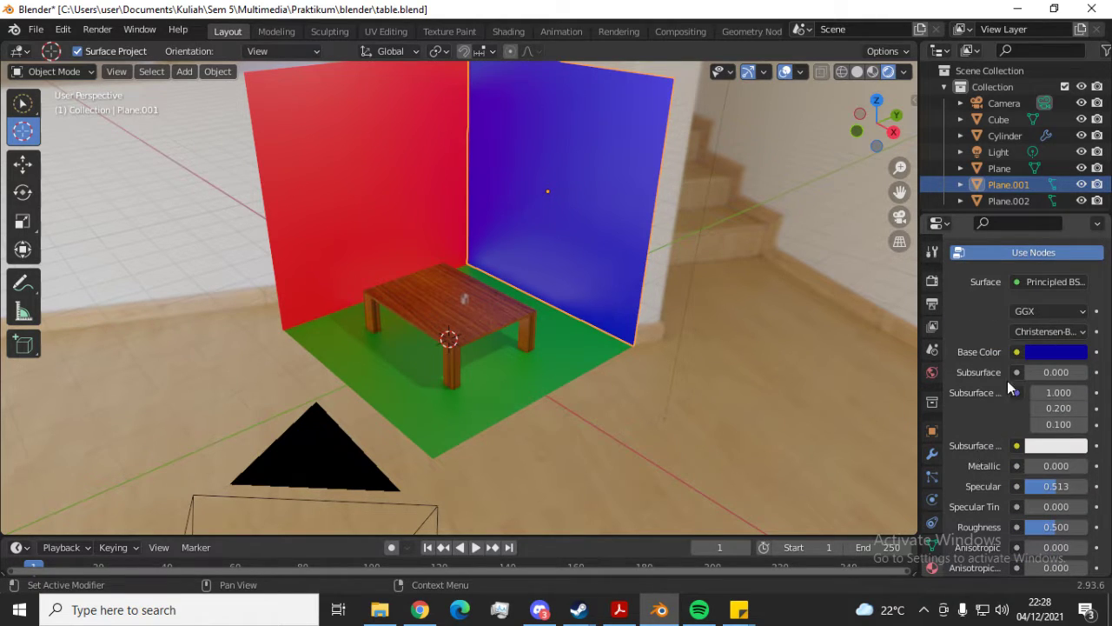
scroll(737, 287, "up", 4)
scroll(740, 290, "down", 2)
scroll(737, 261, "down", 6)
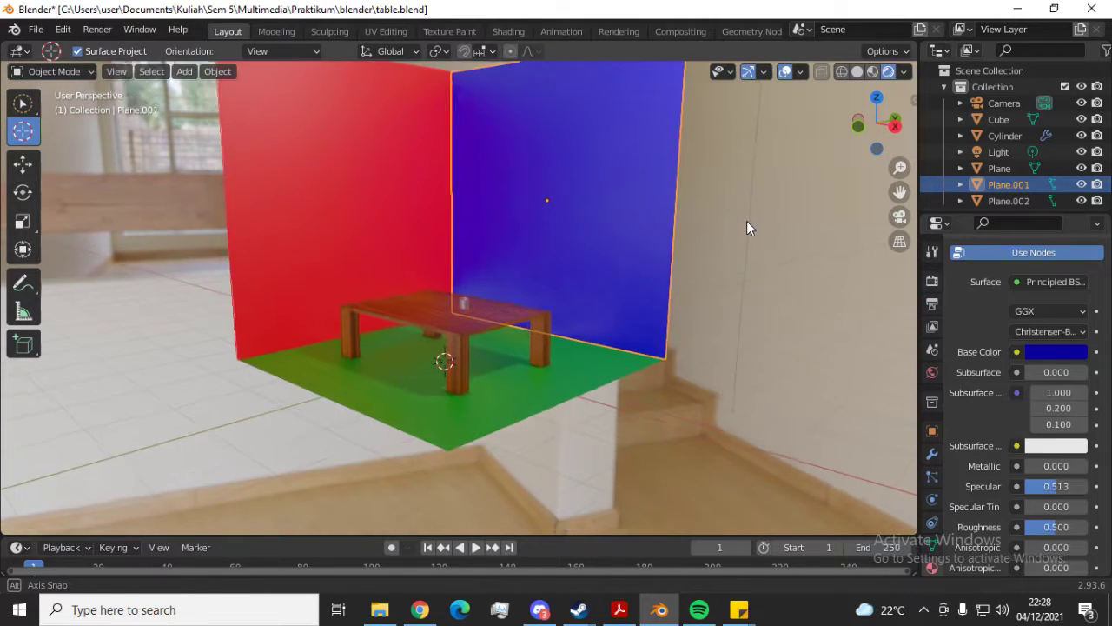
Compare the RGB, HSV and Hex modes of the blue wall's Base Color and shift the blue hue slightly
left_click(1068, 353)
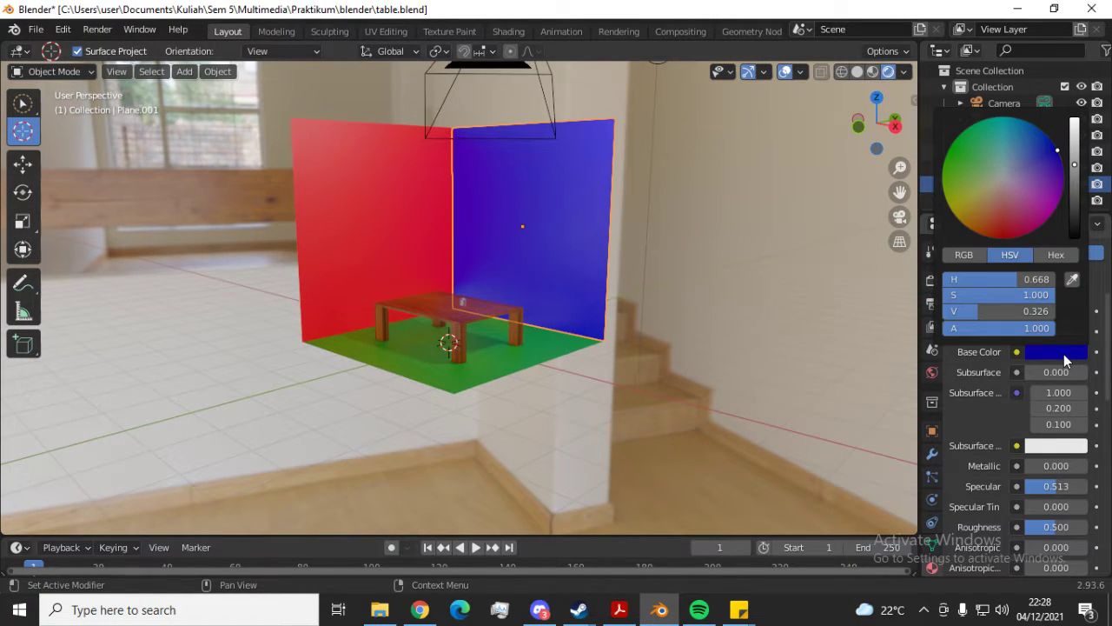
middle_click_drag(631, 218, 772, 235)
left_click(1051, 352)
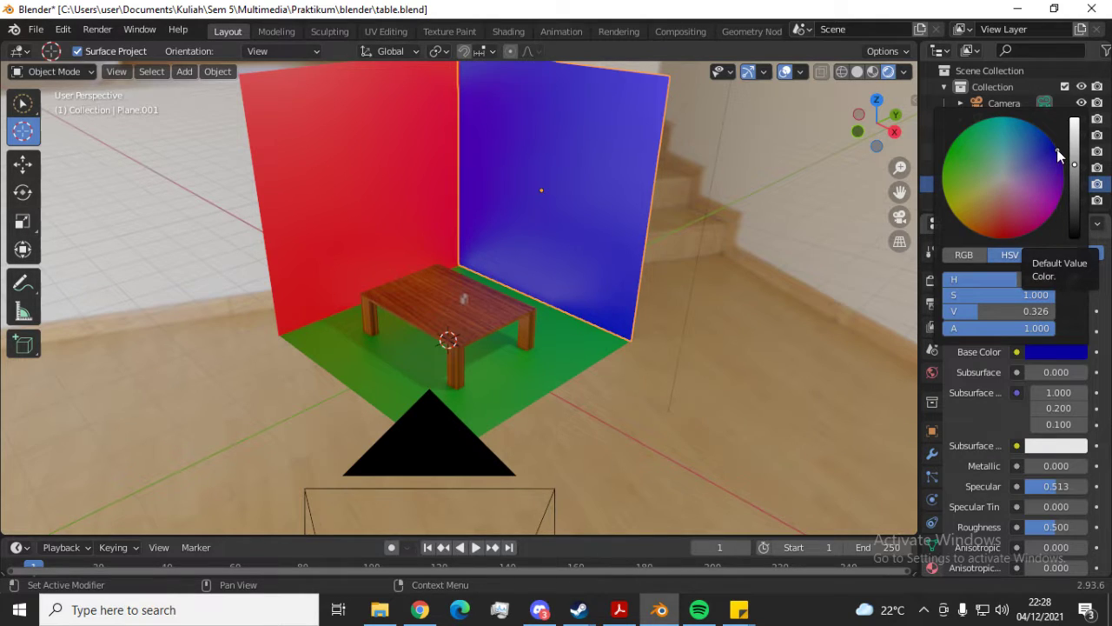
left_click(981, 255)
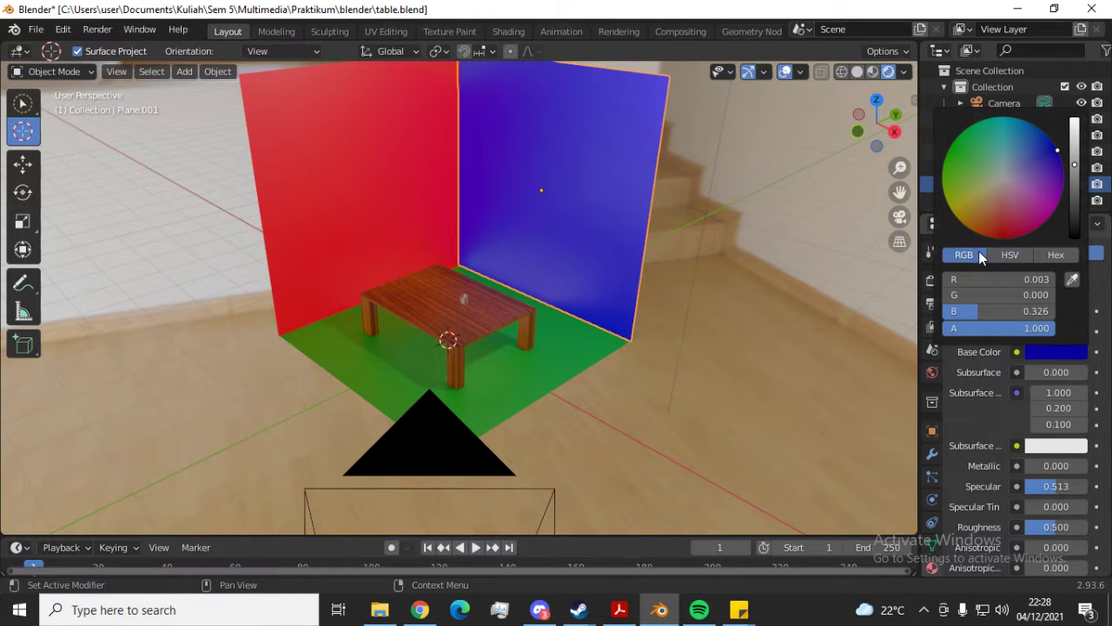
left_click(1012, 253)
left_click(1061, 254)
left_click(1012, 254)
mouse_move(1057, 150)
left_mouse_down()
mouse_move(1004, 119)
mouse_move(948, 150)
mouse_move(1056, 147)
left_mouse_up()
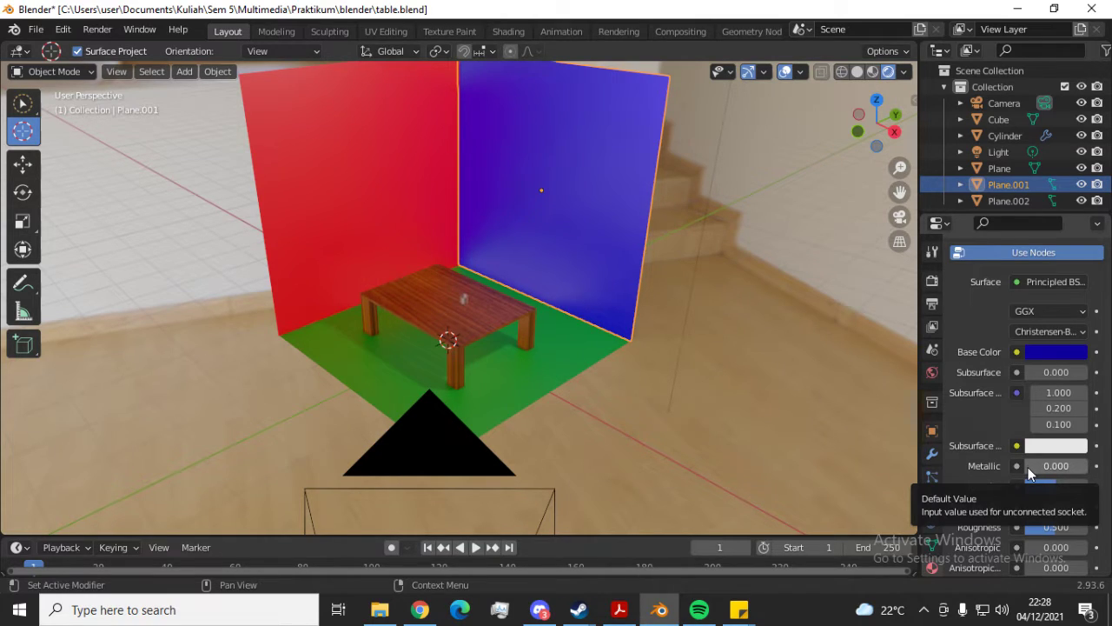
Try adjusting the blue wall's Metallic setting and leave it at 0.000
scroll(748, 230, "up", 2)
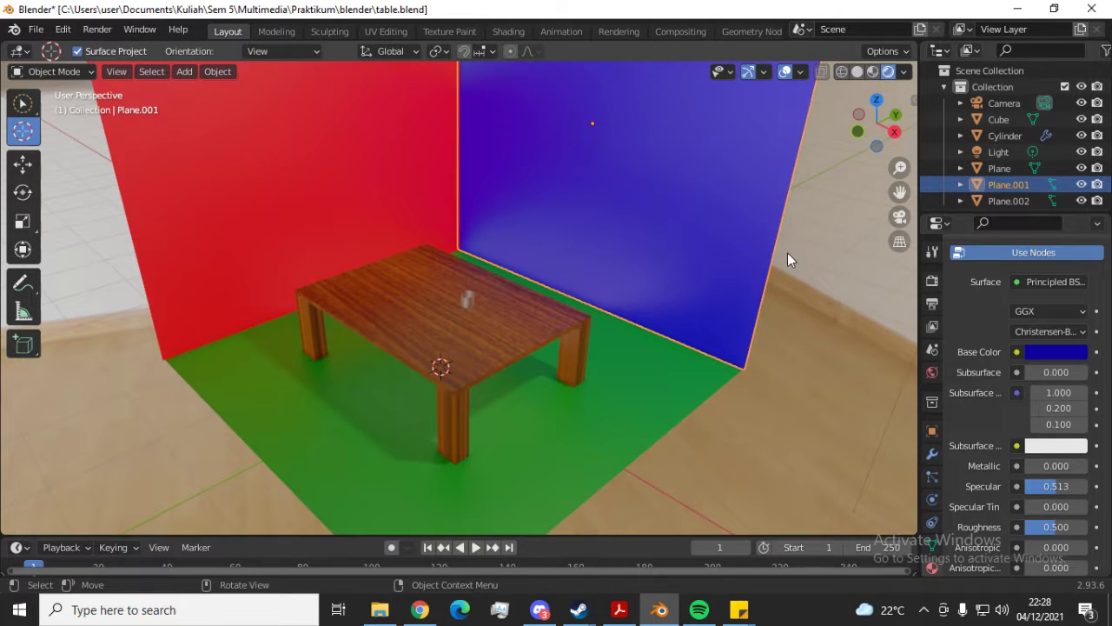
middle_click_drag(803, 258, 771, 208)
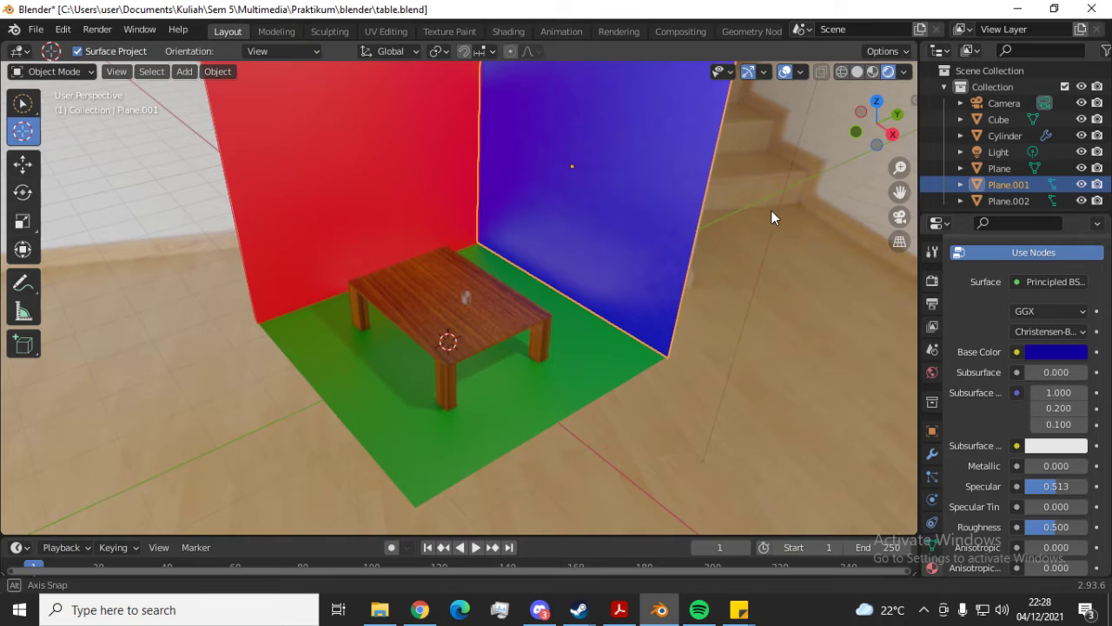
scroll(773, 211, "down", 2)
left_click(1025, 467)
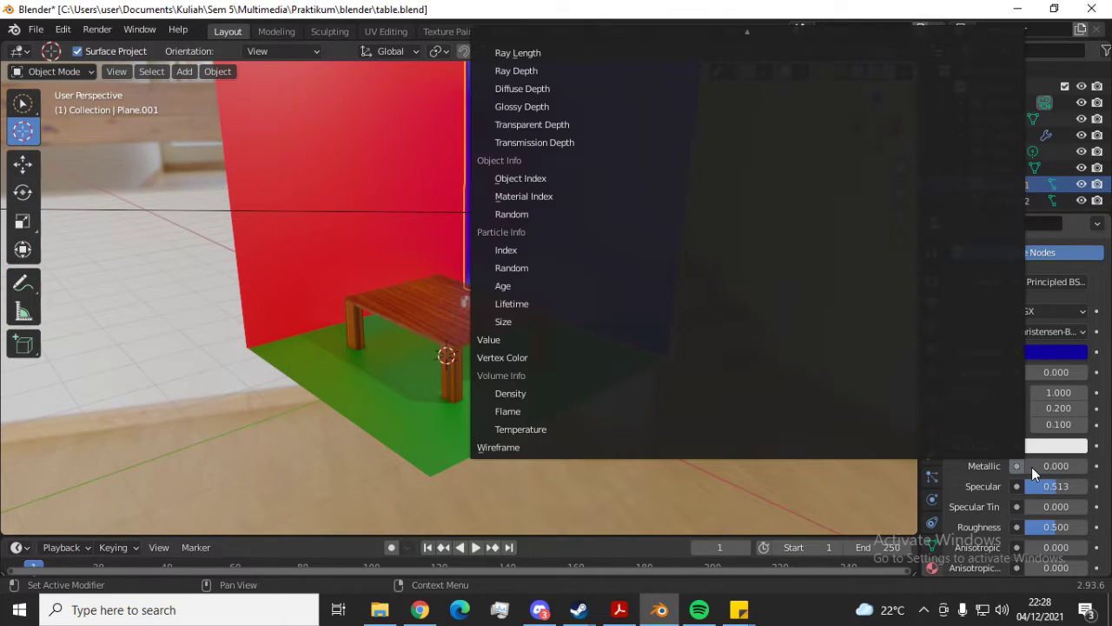
left_click(844, 411)
left_click(655, 221)
mouse_move(1029, 464)
left_mouse_down()
mouse_move(1097, 464)
mouse_move(1025, 465)
left_mouse_up()
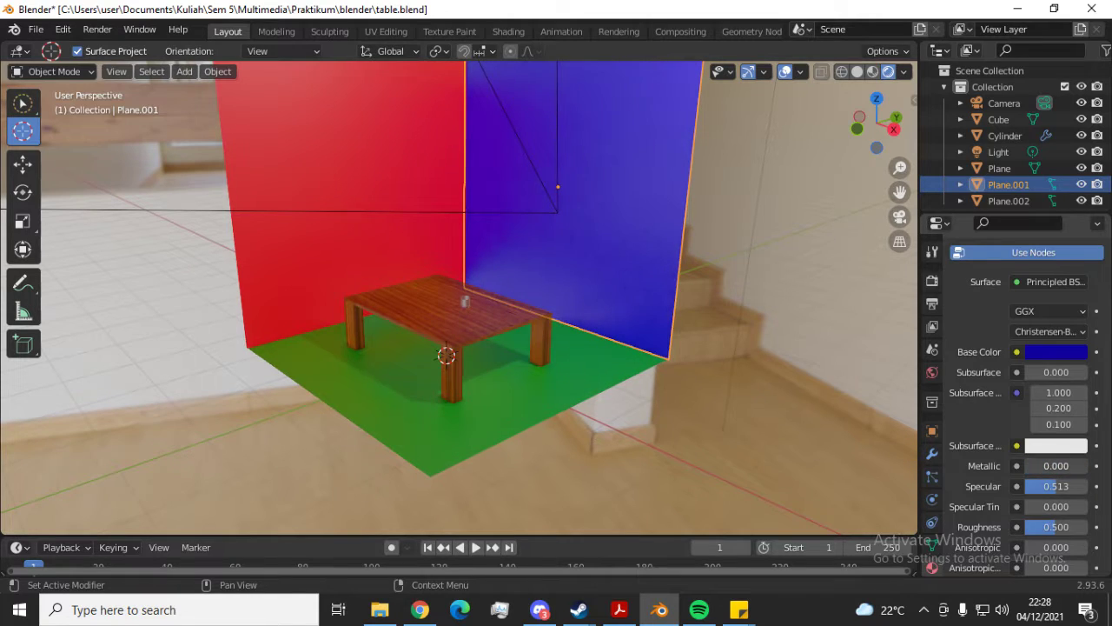
Set the blue wall's Specular to 1.000 and inspect the light reflection on its surface
scroll(637, 295, "down", 5)
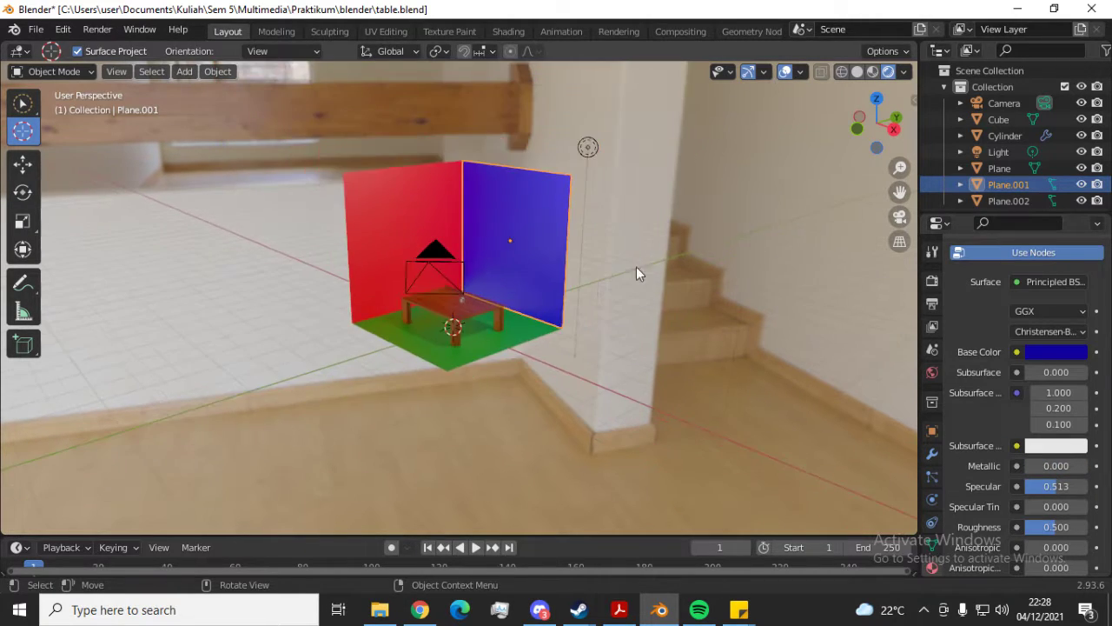
scroll(636, 267, "up", 5)
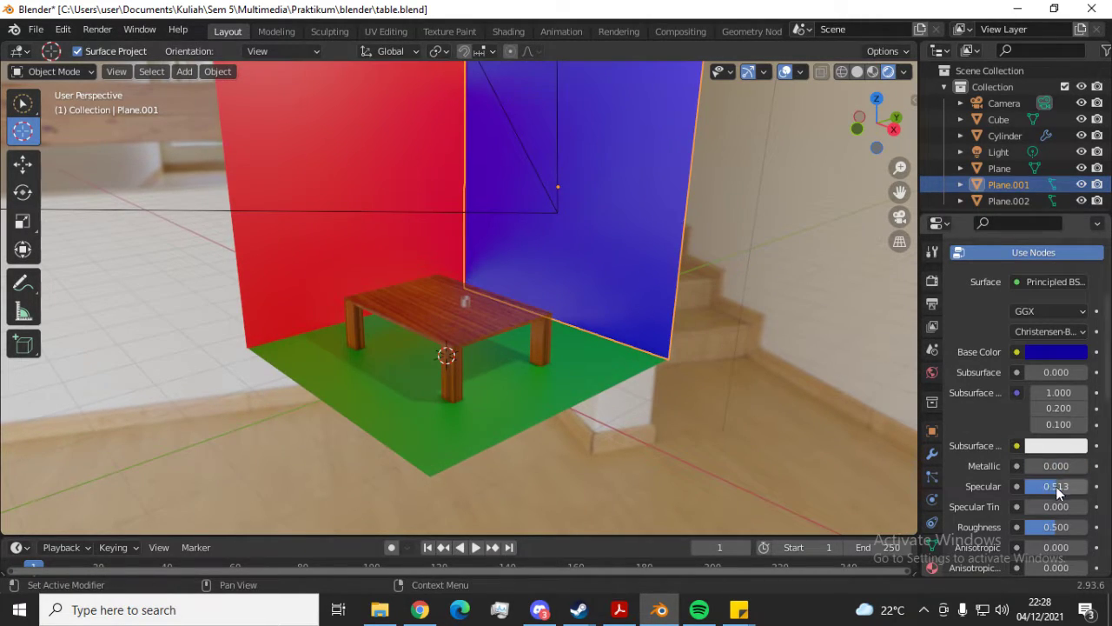
mouse_move(1056, 486)
left_mouse_down()
mouse_move(1026, 486)
mouse_move(1087, 486)
left_mouse_up()
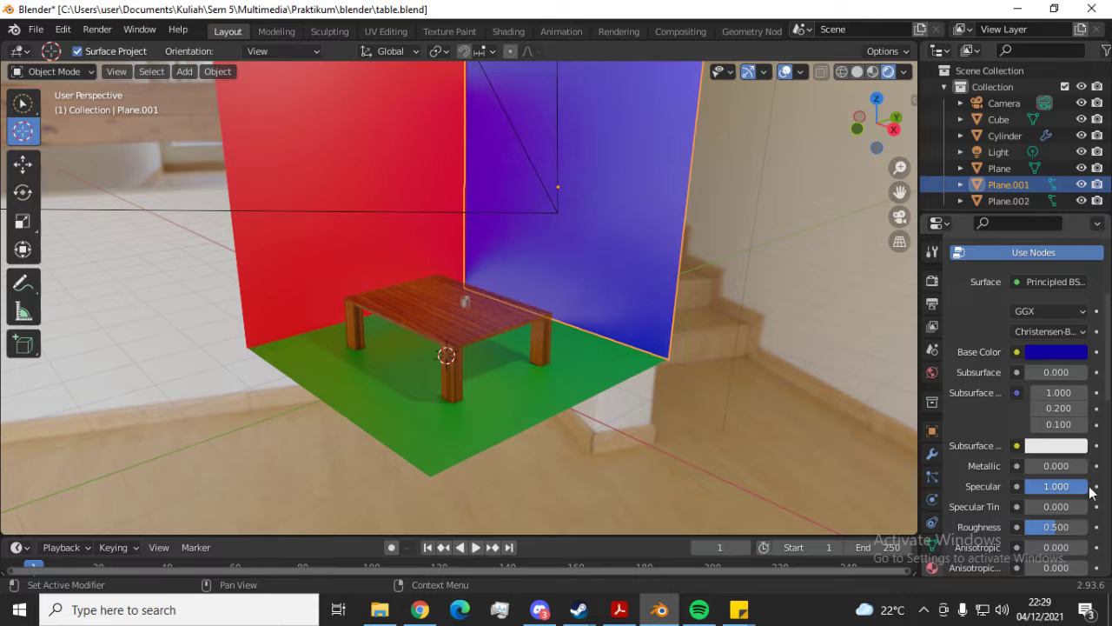
scroll(721, 279, "down", 5)
scroll(608, 219, "up", 4)
middle_click_drag(718, 203, 732, 238)
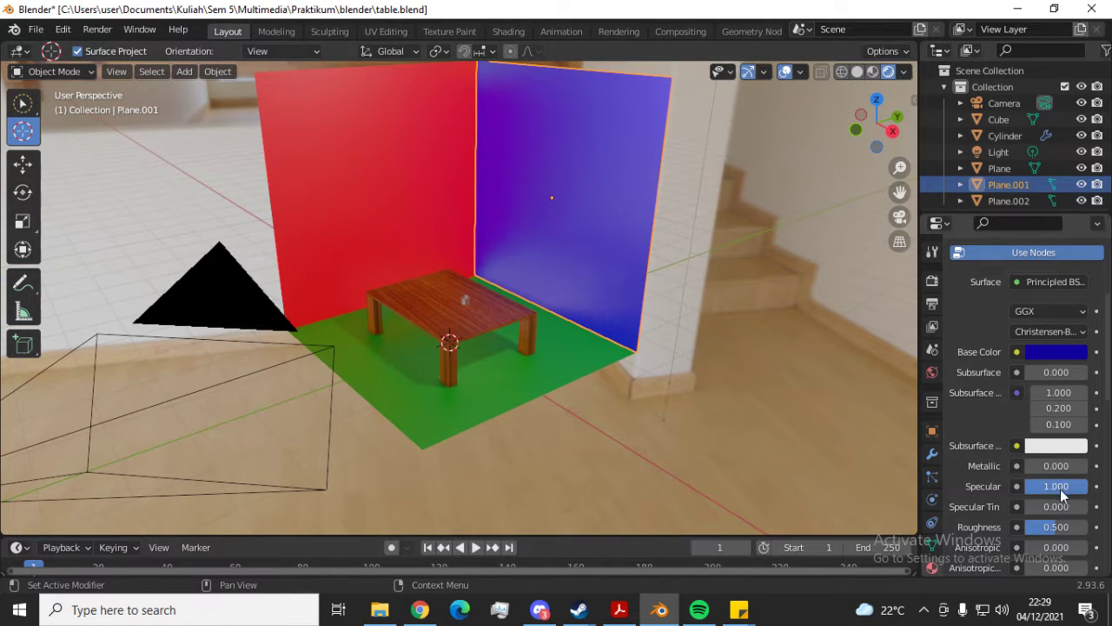
mouse_move(768, 222)
middle_mouse_down()
mouse_move(746, 194)
mouse_move(760, 207)
middle_mouse_up()
scroll(550, 148, "up", 3)
scroll(539, 148, "down", 2)
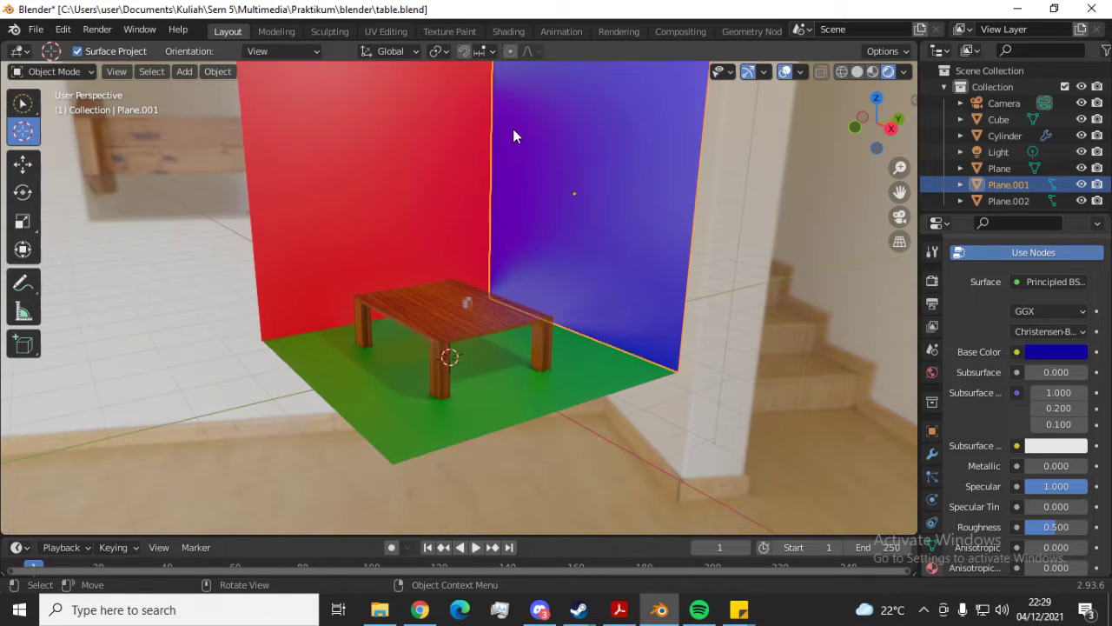
scroll(628, 182, "down", 2)
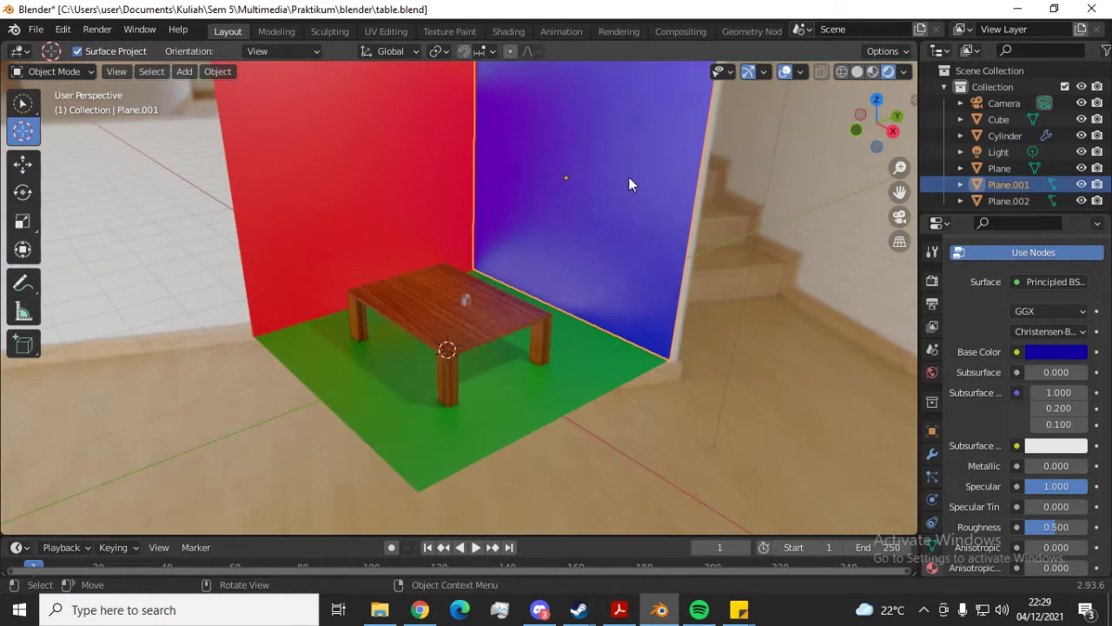
Try the blue wall's Specular at 0.000 and inspect how its surface reflects light
scroll(531, 149, "down", 2)
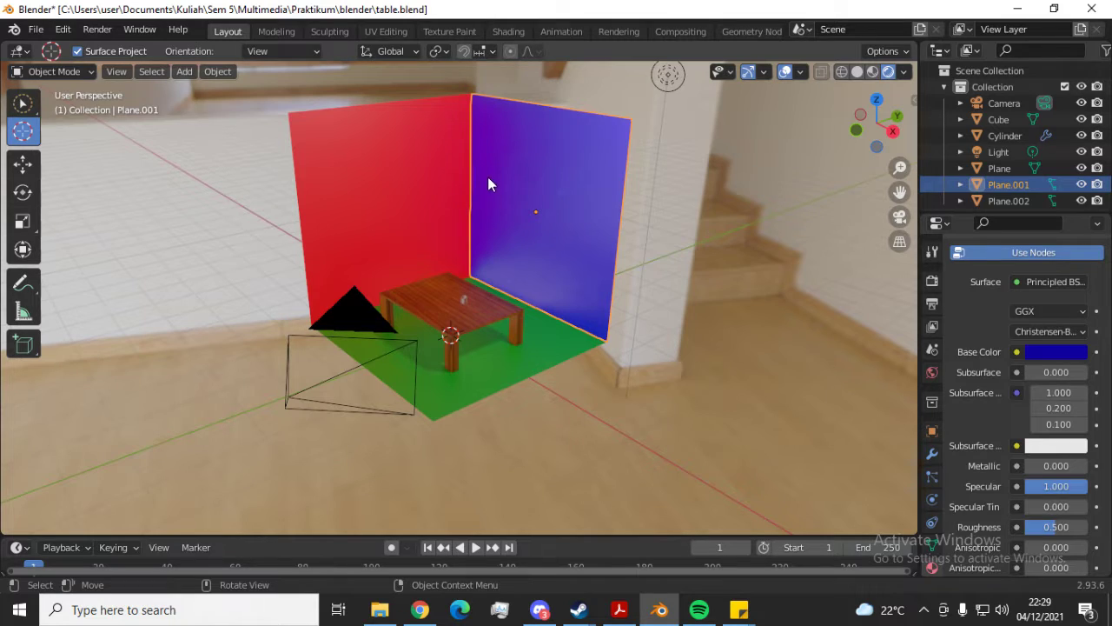
left_click_drag(1056, 486, 982, 486)
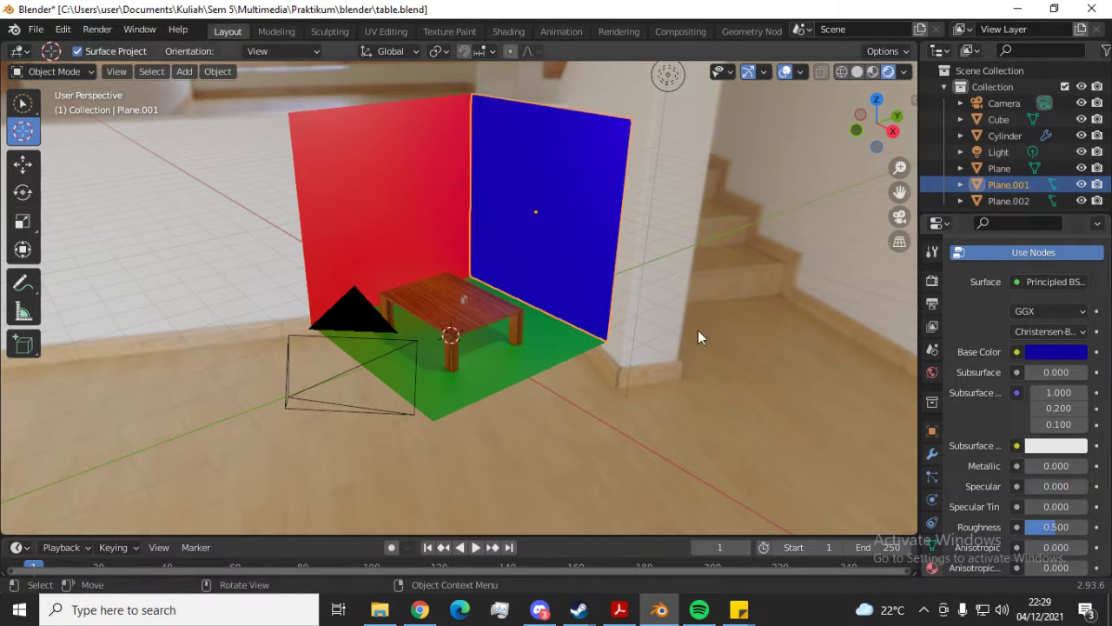
scroll(540, 164, "up", 2)
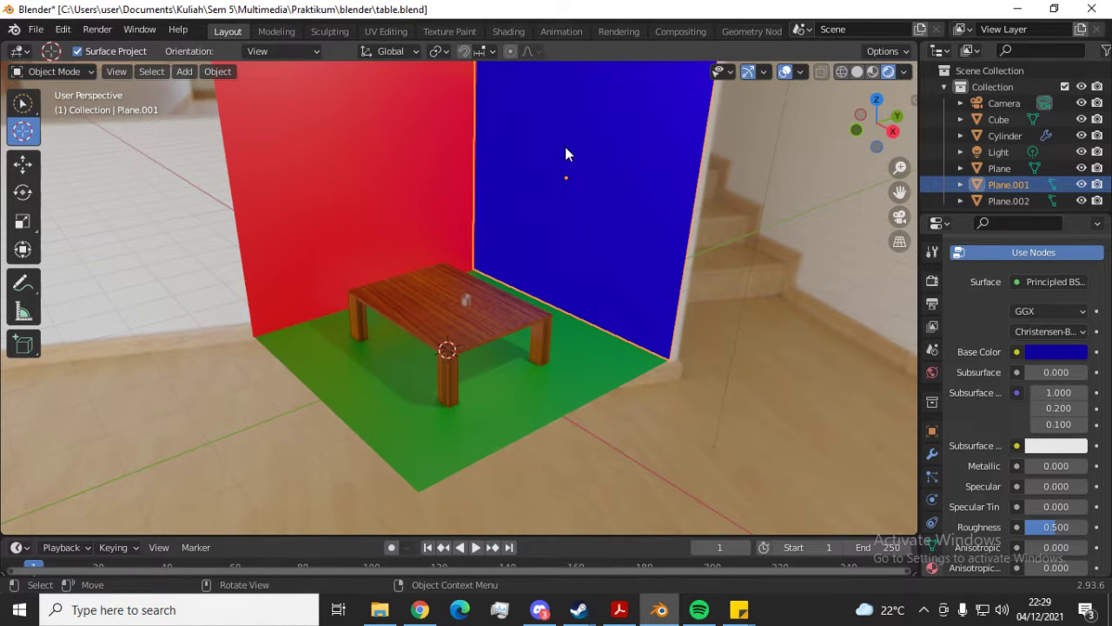
Set the blue wall's Specular to 0.500 and inspect the light reflection from several angles
scroll(565, 146, "down", 2)
left_click_drag(1031, 488, 1056, 489)
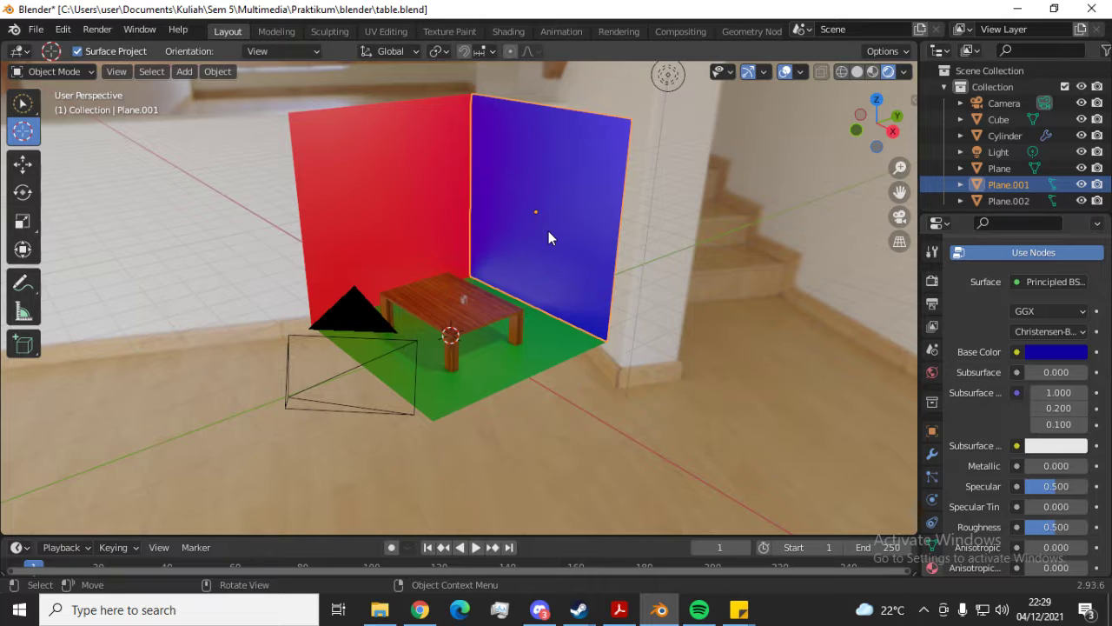
scroll(548, 231, "up", 3)
middle_click_drag(743, 237, 741, 244)
middle_click_drag(729, 213, 686, 223)
scroll(686, 223, "down", 3)
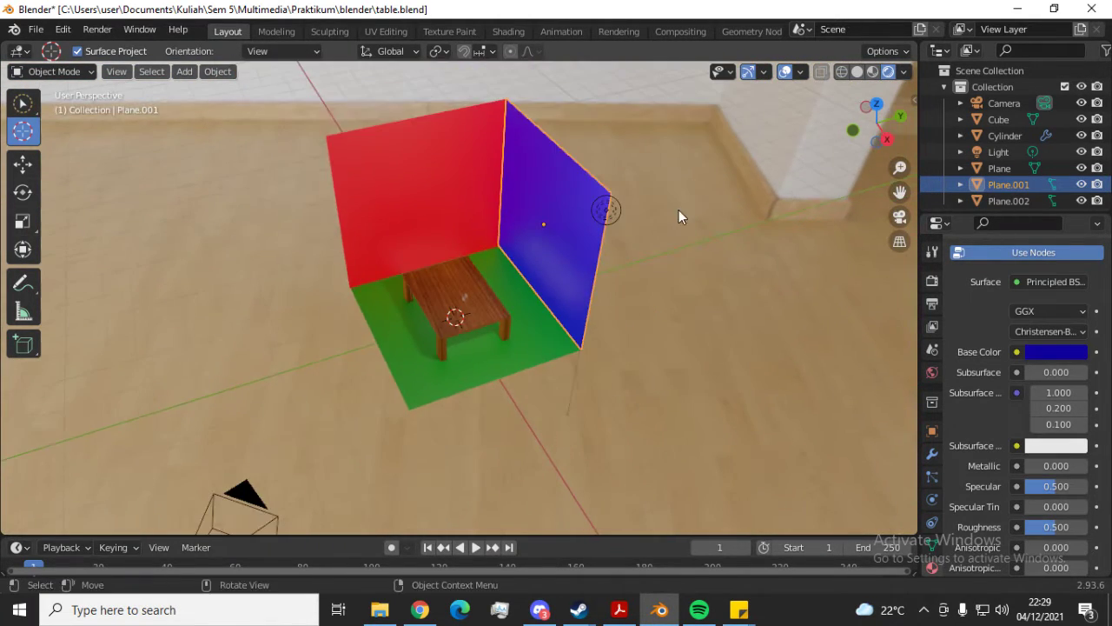
Try adjusting the blue wall's Roughness and leave it at 0.500
scroll(730, 213, "up", 3)
mouse_move(765, 203)
middle_mouse_down()
mouse_move(756, 184)
mouse_move(770, 186)
middle_mouse_up()
mouse_move(1047, 527)
left_mouse_down()
mouse_move(1085, 527)
mouse_move(1048, 527)
left_mouse_up()
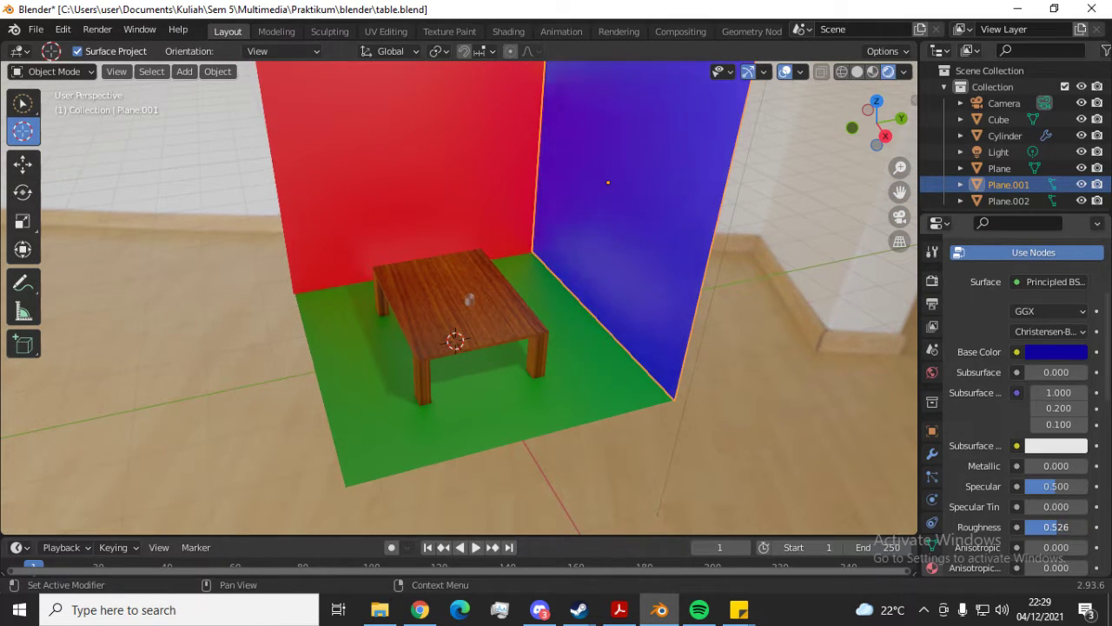
middle_click_drag(727, 334, 764, 312)
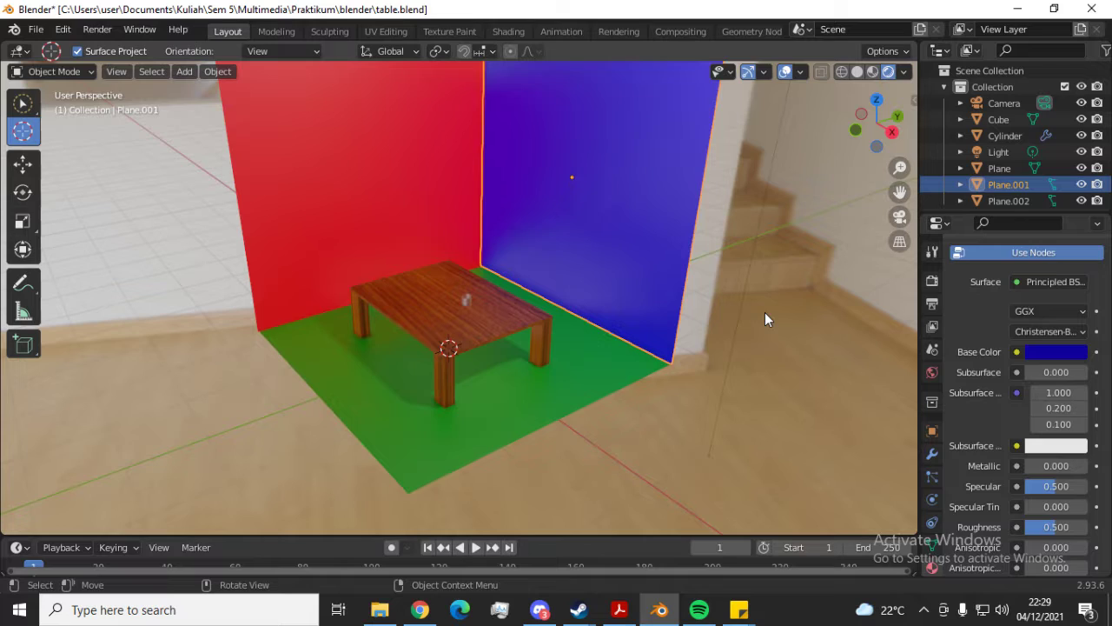
Try adjusting the blue wall's Transmission and leave it at 0.000
scroll(969, 395, "down", 5)
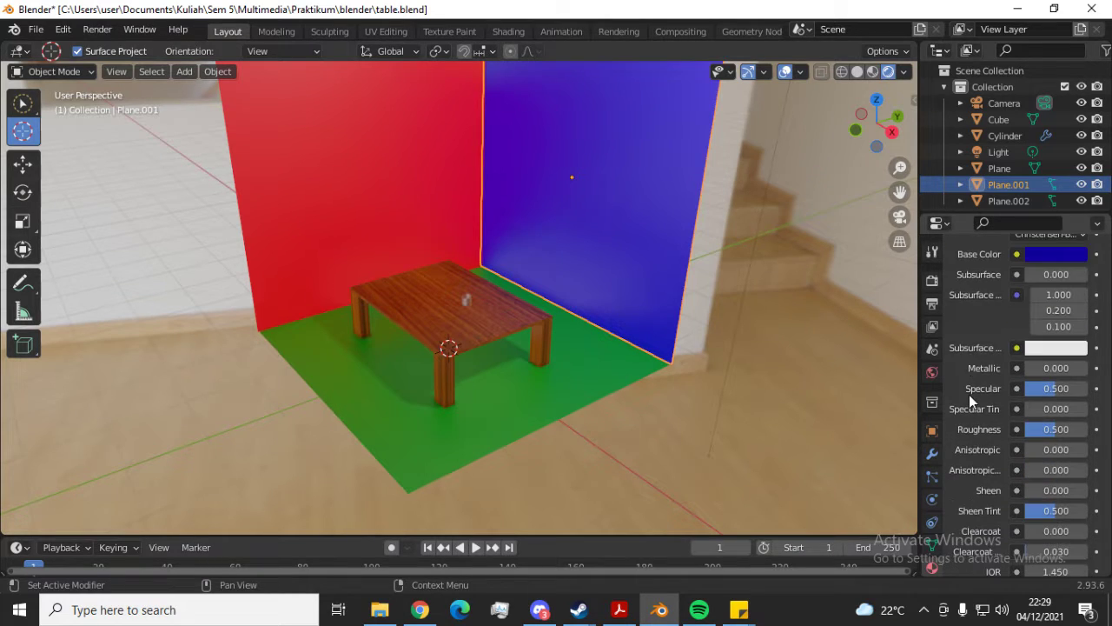
scroll(969, 396, "down", 1)
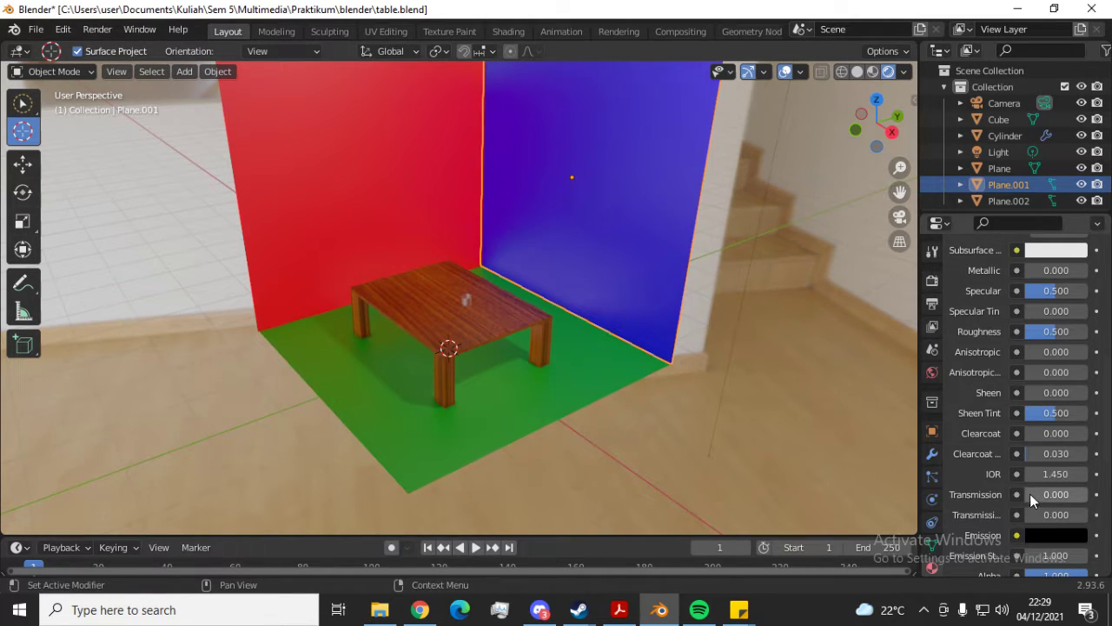
left_click(1030, 493)
left_click(967, 481)
mouse_move(1029, 493)
left_mouse_down()
mouse_move(1087, 493)
mouse_move(1025, 492)
left_mouse_up()
middle_click_drag(804, 378, 758, 328)
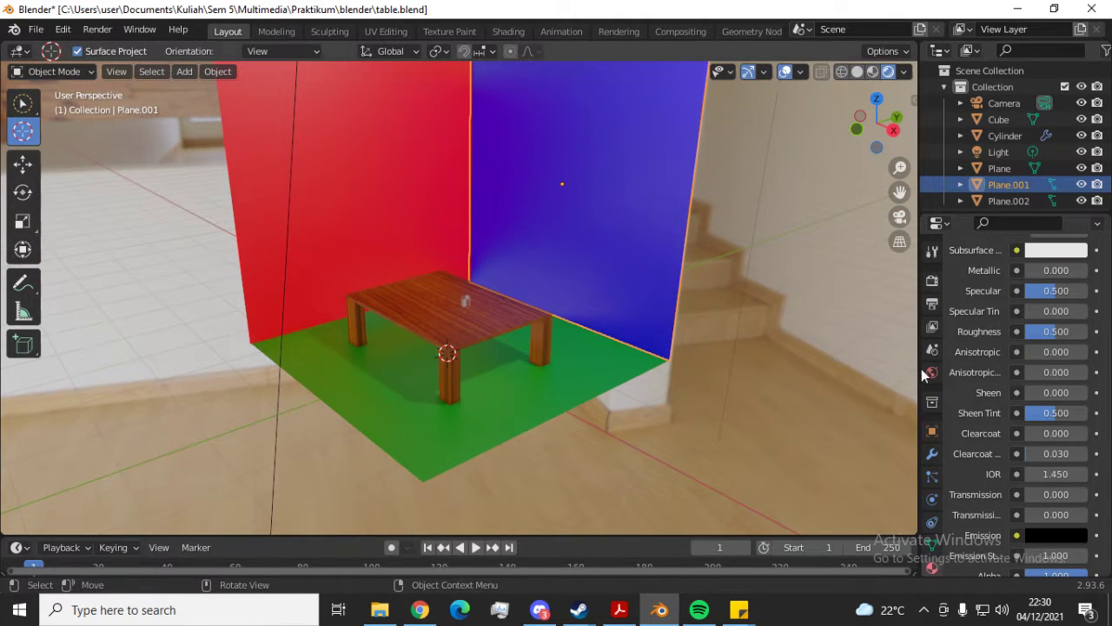
Read the assignment question on light types in the Modul 7a PDF in Acrobat Reader and return to Blender
left_click(633, 610)
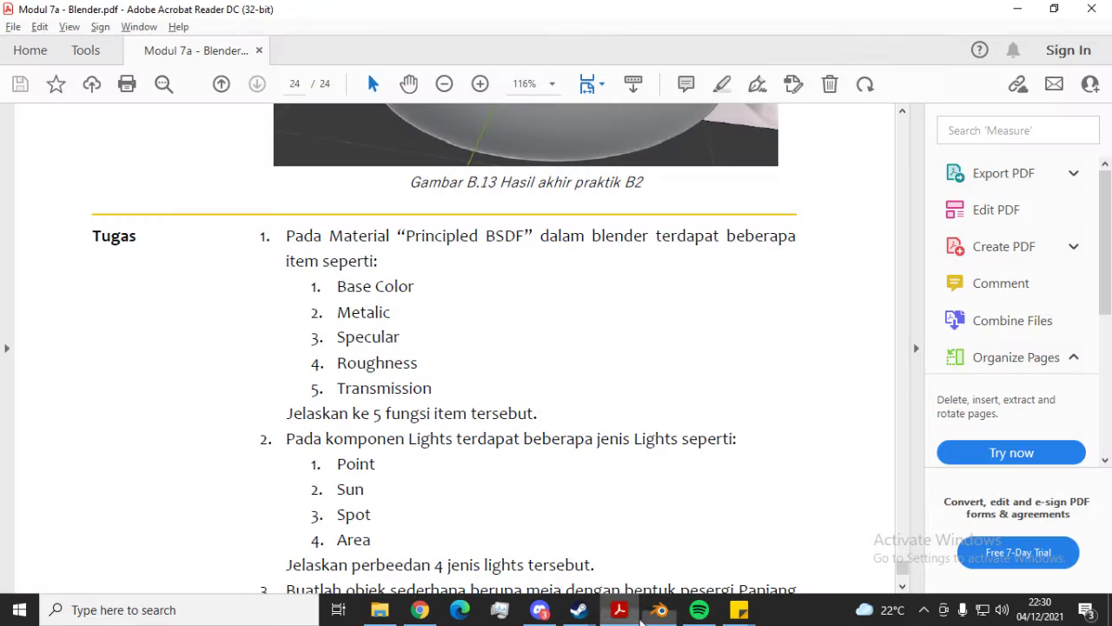
scroll(514, 418, "down", 2)
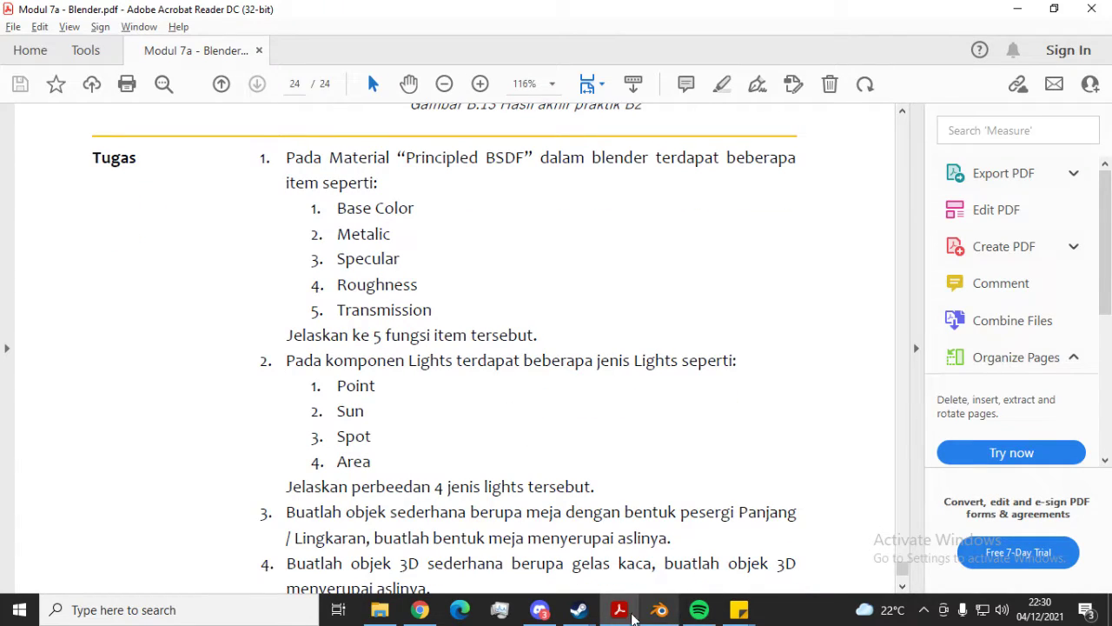
left_click(660, 610)
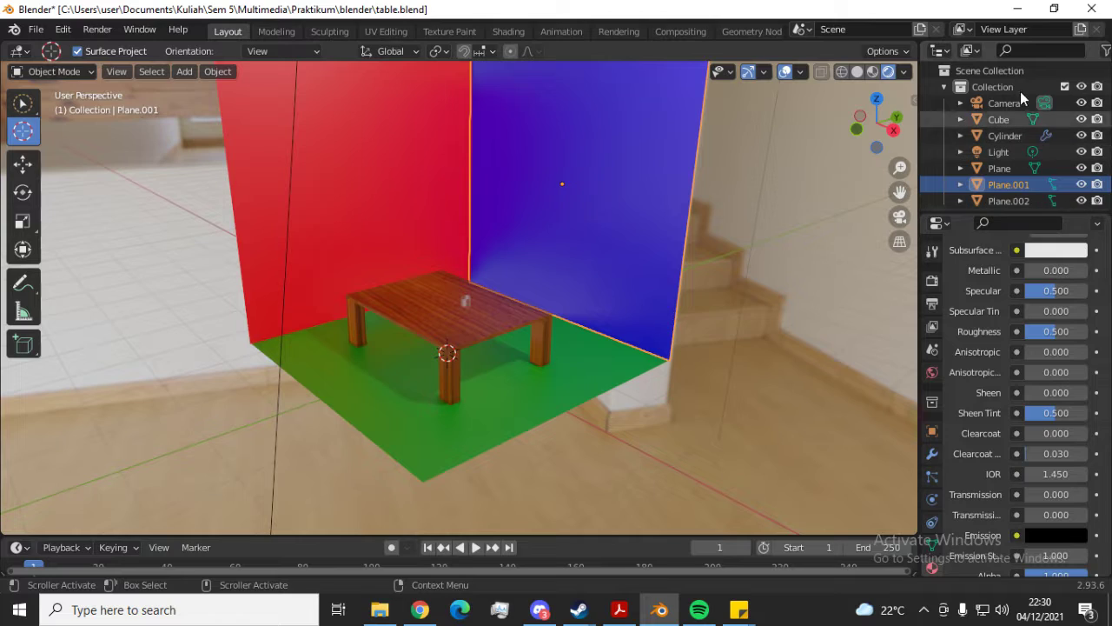
Select the scene's Light, keep its type at Point and examine its effect on the table scene from several angles
left_click(1018, 152)
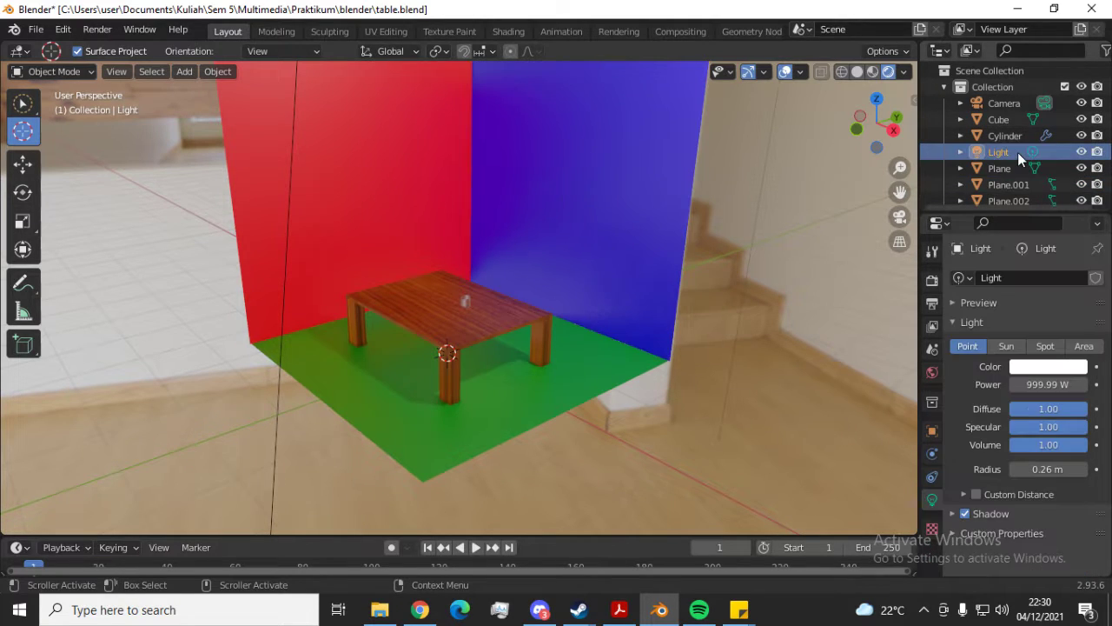
scroll(730, 255, "down", 5)
left_click(998, 348)
left_click(969, 346)
scroll(563, 177, "up", 3)
middle_click_drag(727, 131, 668, 122)
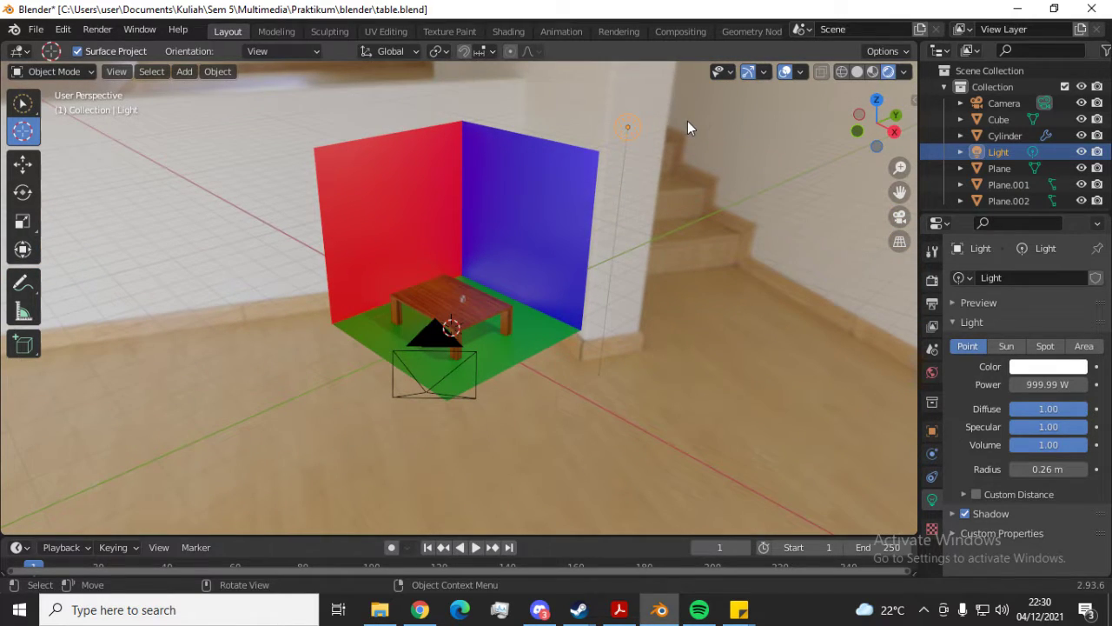
scroll(721, 133, "up", 3)
scroll(737, 145, "down", 2)
middle_click_drag(728, 120, 658, 197)
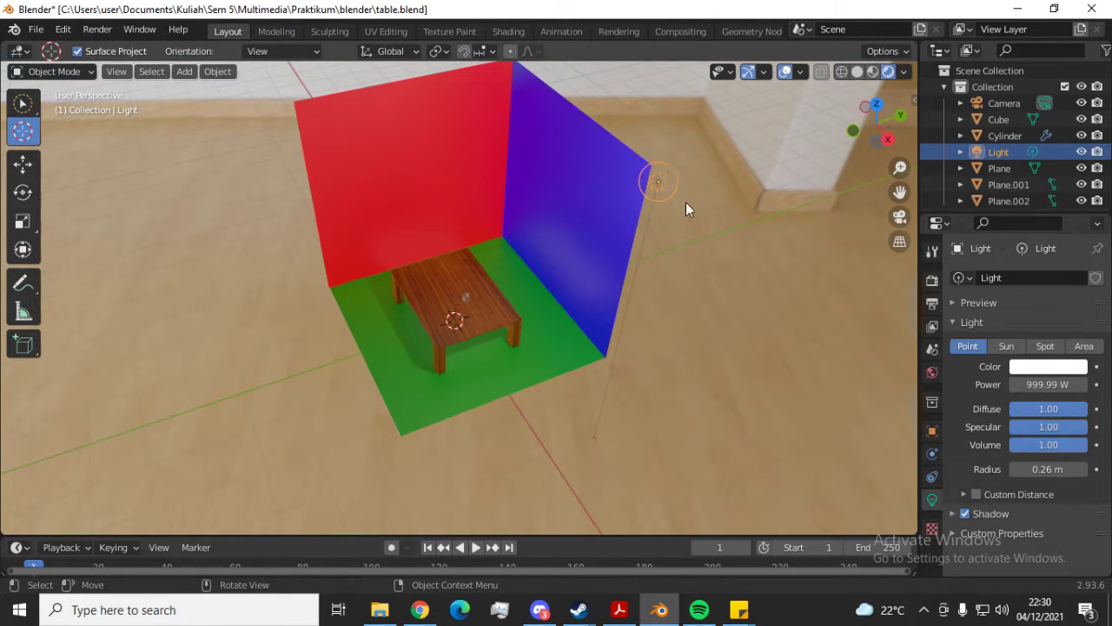
middle_click_drag(736, 298, 880, 286)
Preview the Sun type on the light, return it to Point and set its Radius to 0.41 m
left_click(1007, 346)
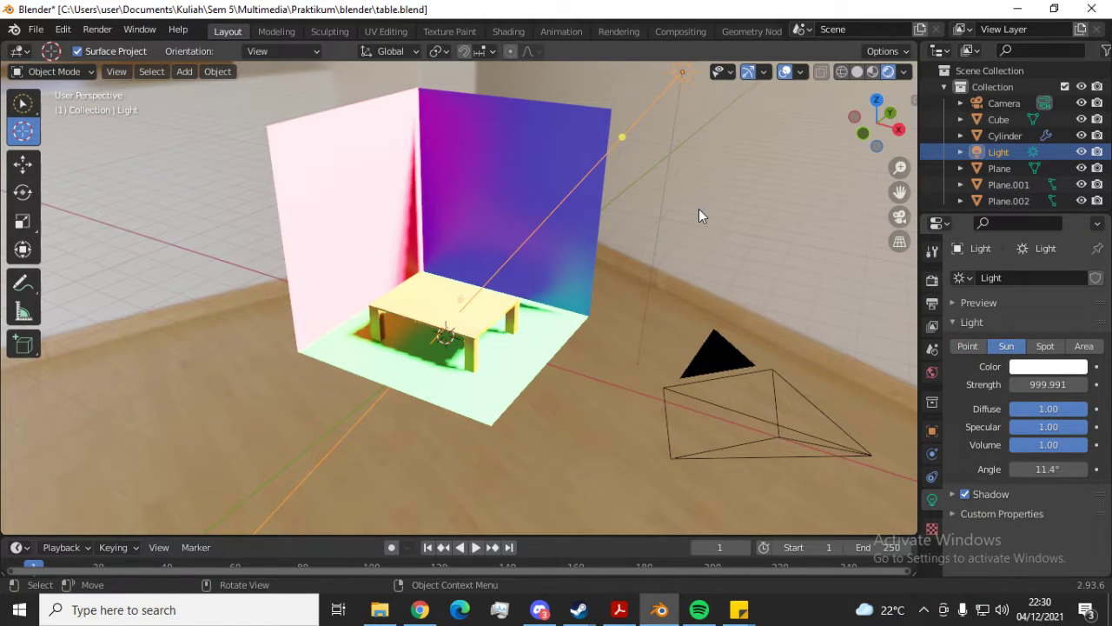
left_click(973, 345)
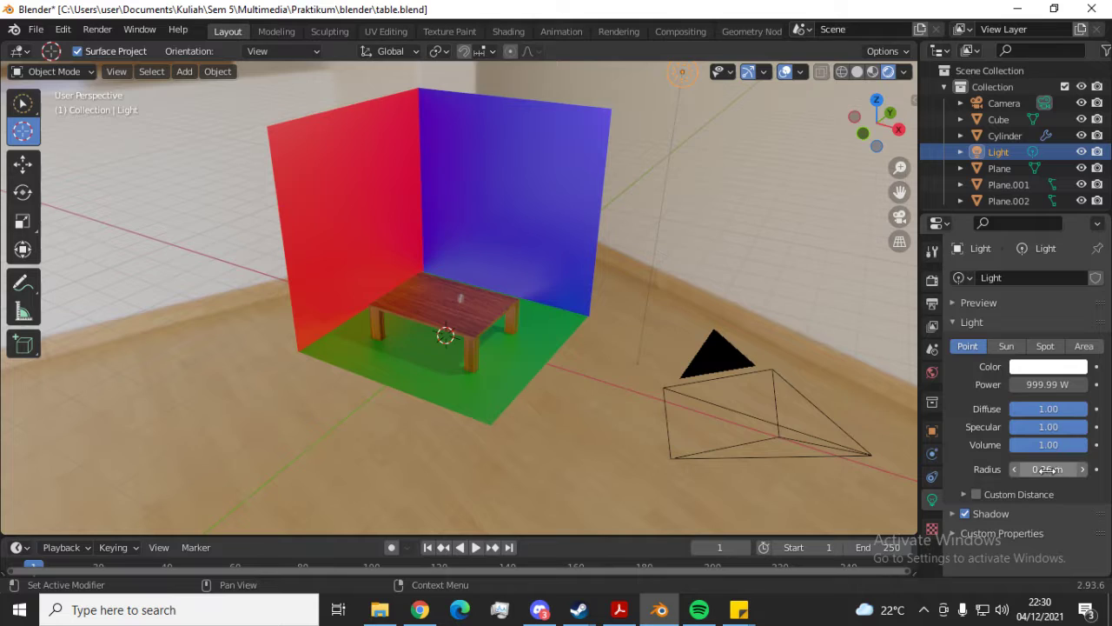
left_click_drag(1047, 470, 1073, 470)
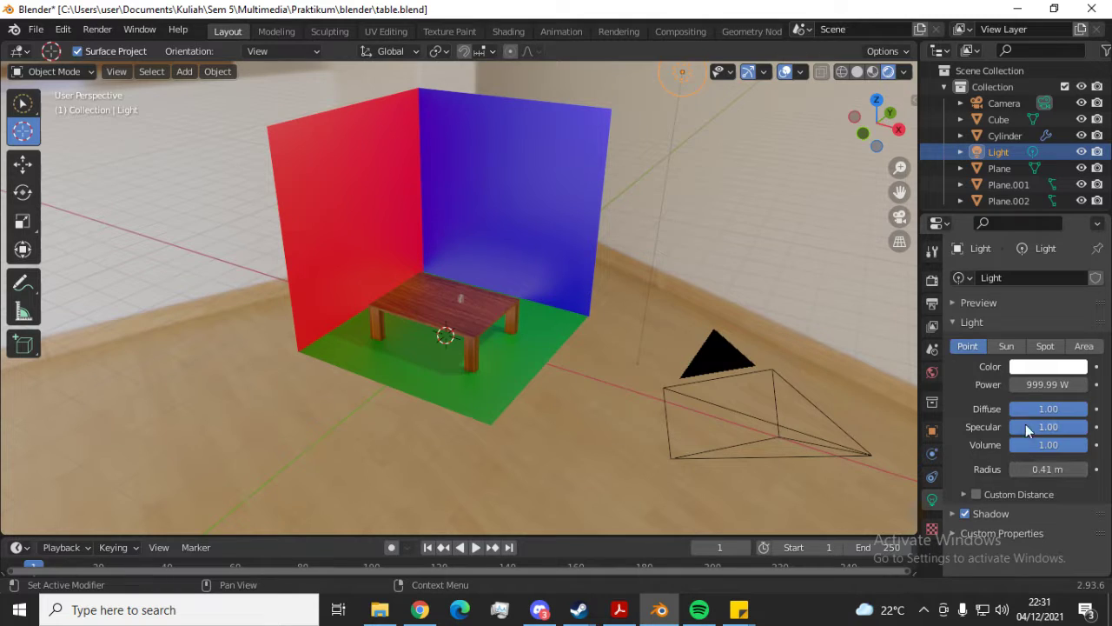
Switch the light to Sun, try adjusting its Angle and inspect the scene's illumination
left_click(1007, 346)
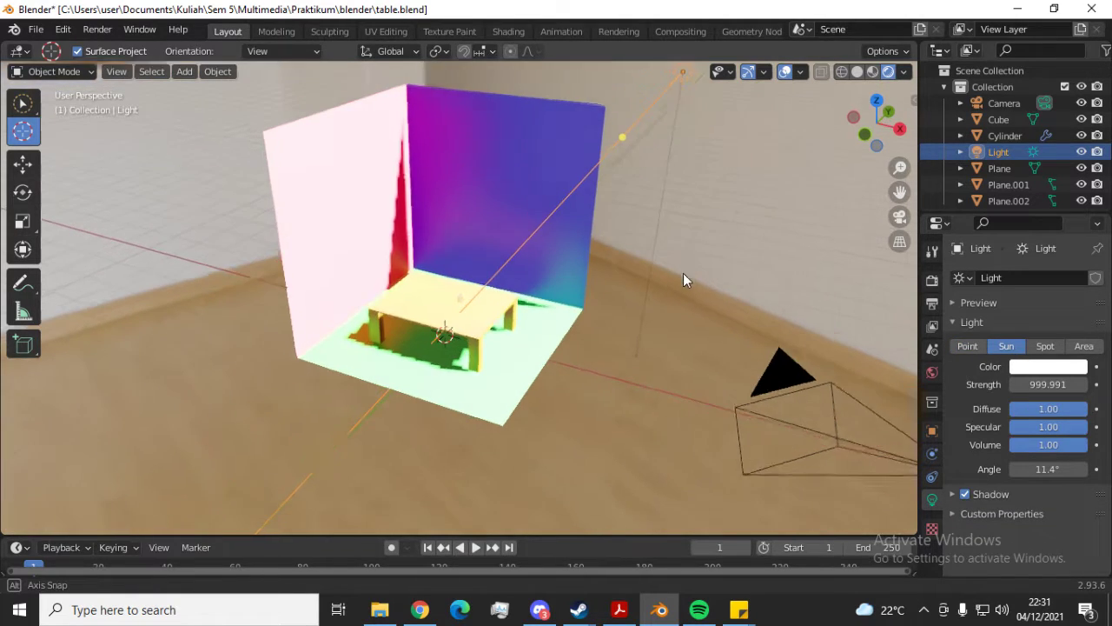
middle_click_drag(683, 273, 680, 259)
left_click_drag(1047, 470, 1051, 469)
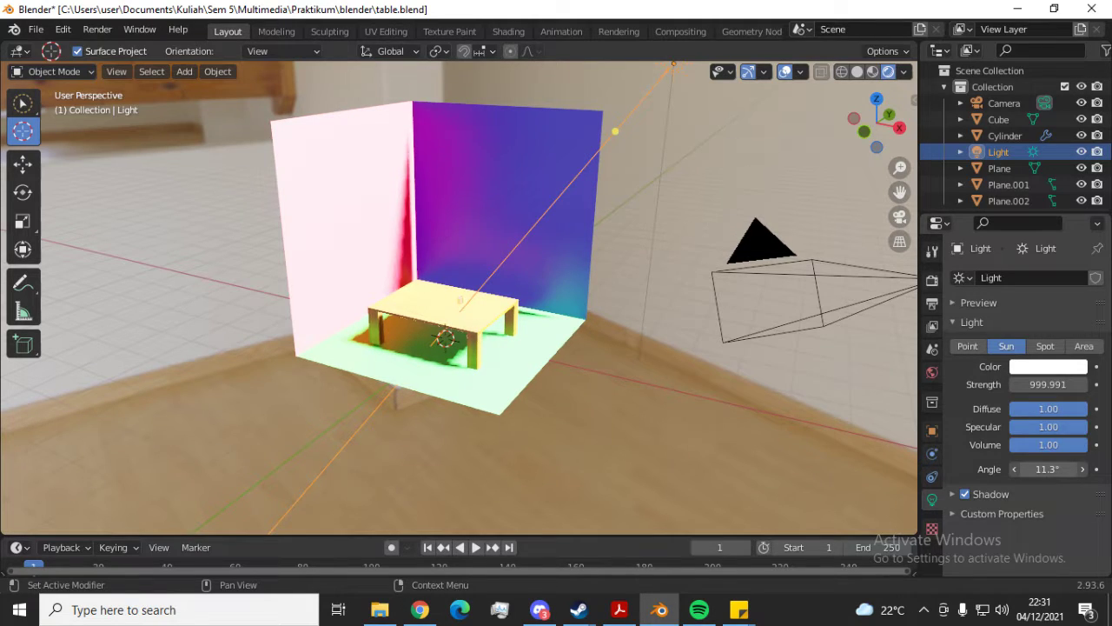
left_click_drag(1052, 469, 1047, 469)
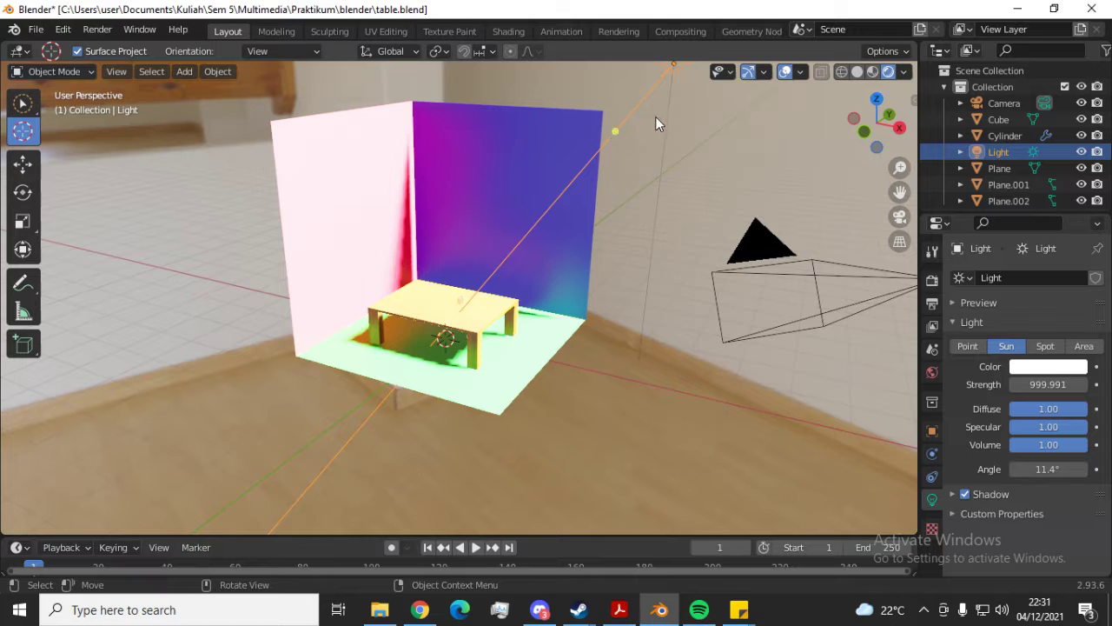
scroll(671, 85, "down", 3)
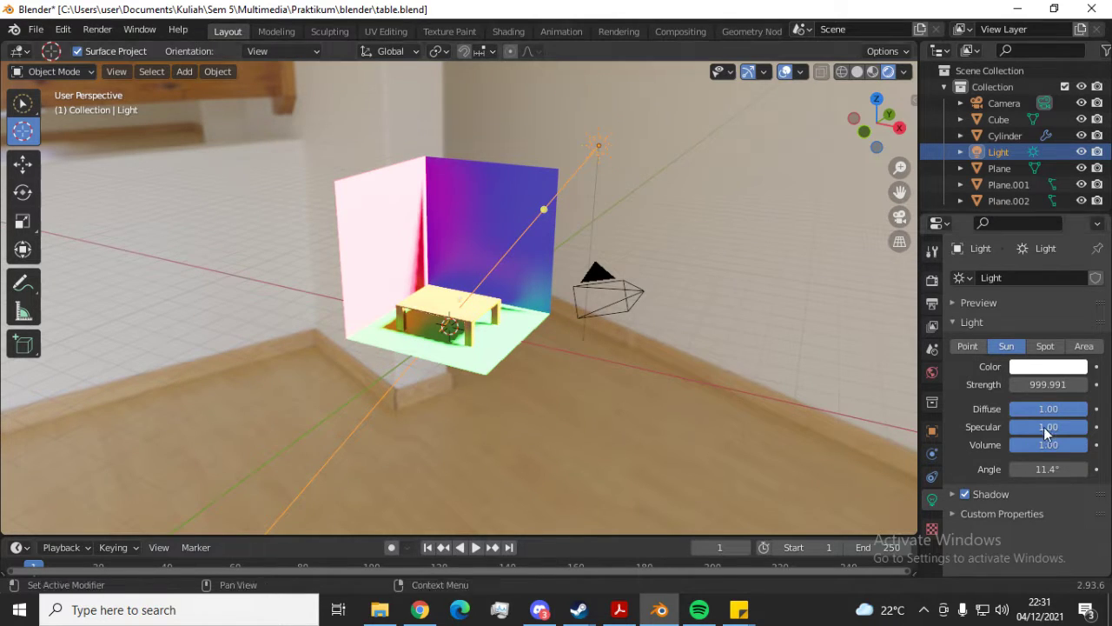
left_click_drag(1047, 470, 1056, 470)
Change the light to Spot and set its Spot Shape Size to 76.9°
left_click(1046, 346)
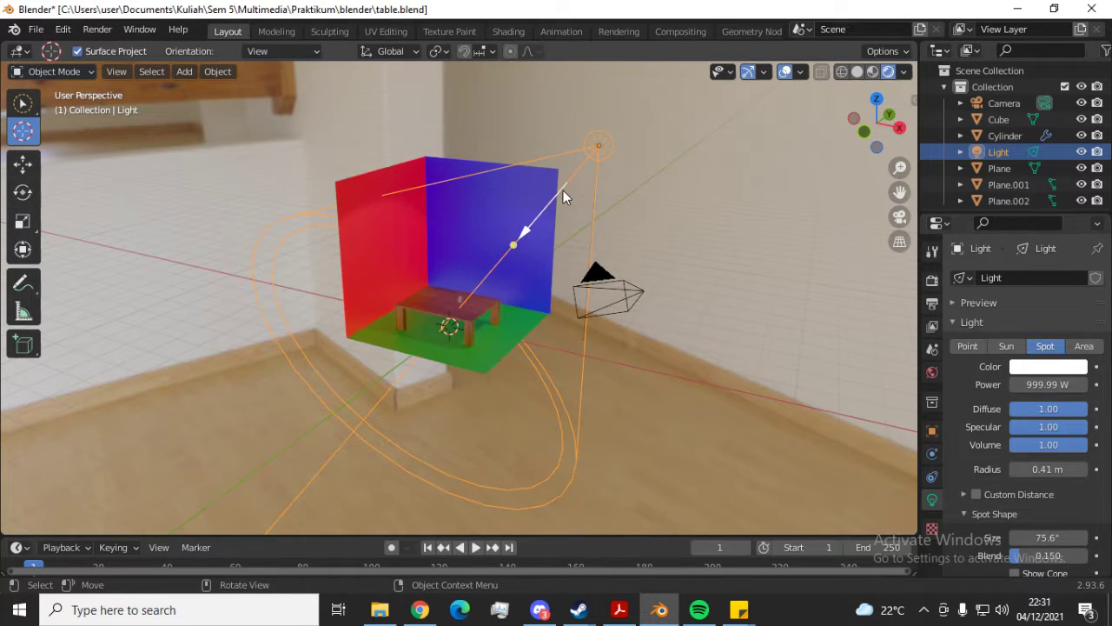
scroll(563, 190, "up", 1)
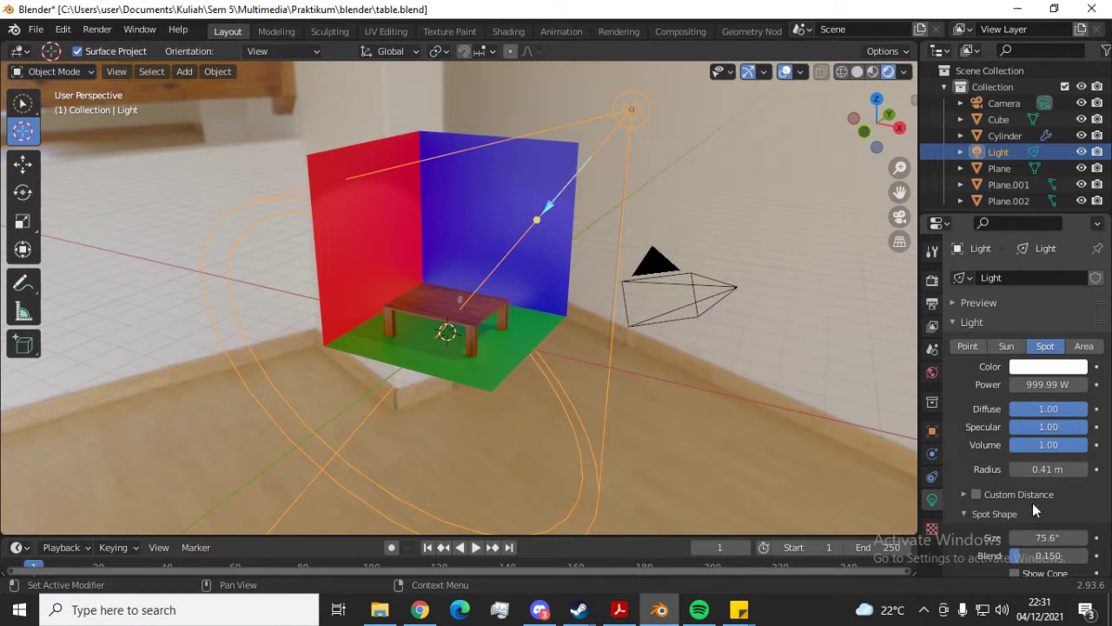
scroll(1034, 504, "down", 1)
mouse_move(1042, 506)
left_mouse_down()
mouse_move(1057, 507)
mouse_move(1045, 506)
left_mouse_up()
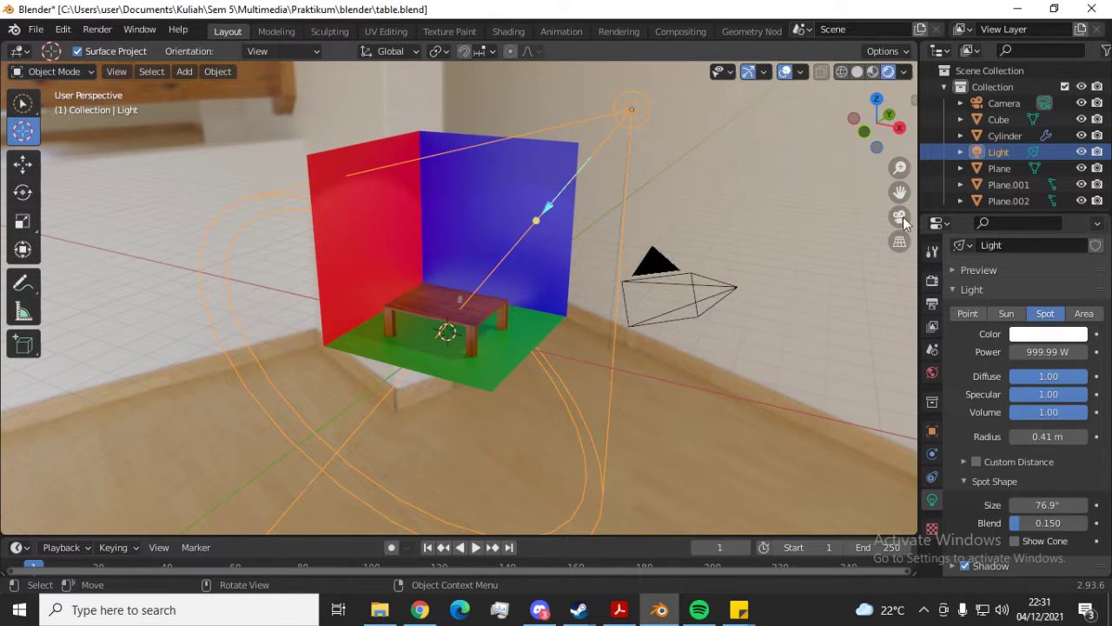
Change the light to Area, set its Size to 0.39 m and inspect the lighting on the table
left_click(1083, 314)
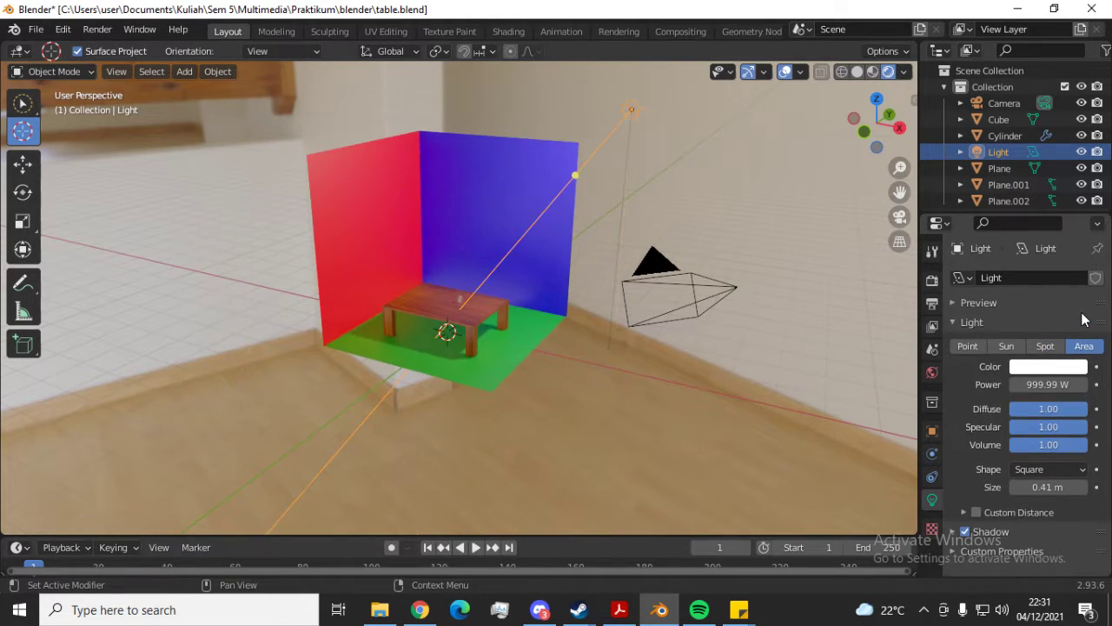
left_click_drag(1042, 487, 1065, 487)
left_click(1047, 487)
key("Return")
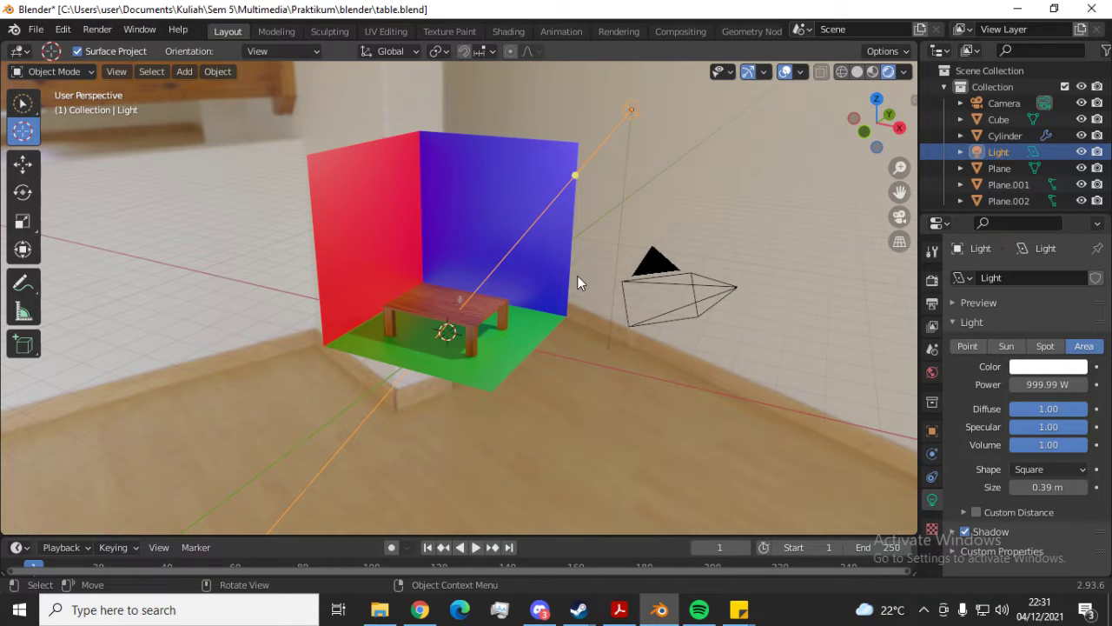
scroll(582, 305, "up", 5)
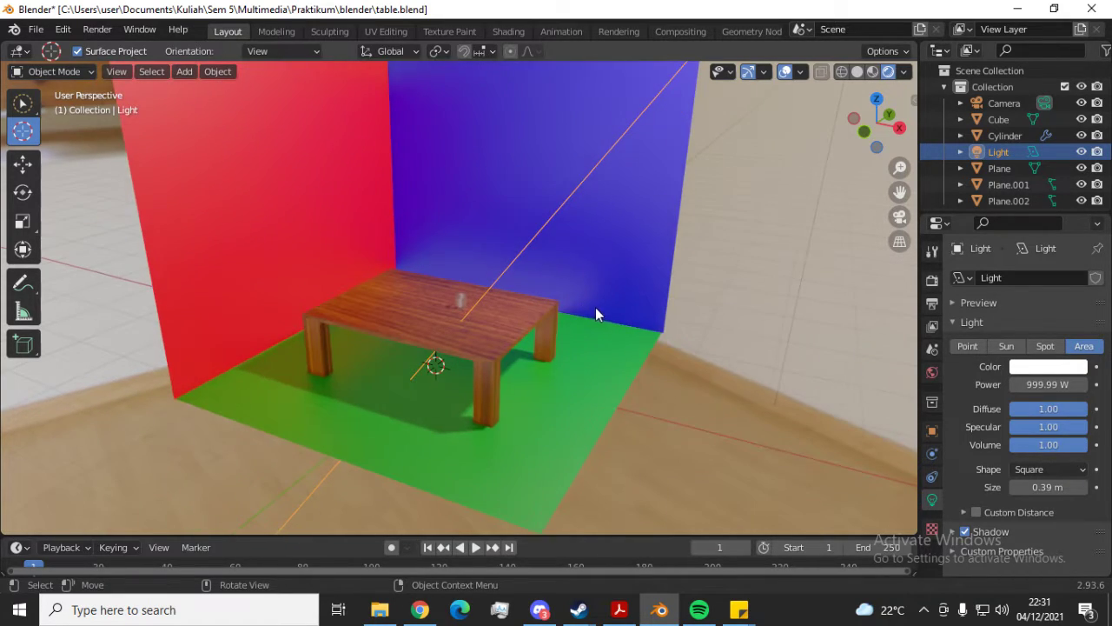
scroll(624, 349, "down", 5)
Read the table and glass modelling tasks in the Modul 7a PDF in Acrobat Reader and return to Blender
left_click(619, 610)
scroll(365, 417, "down", 3)
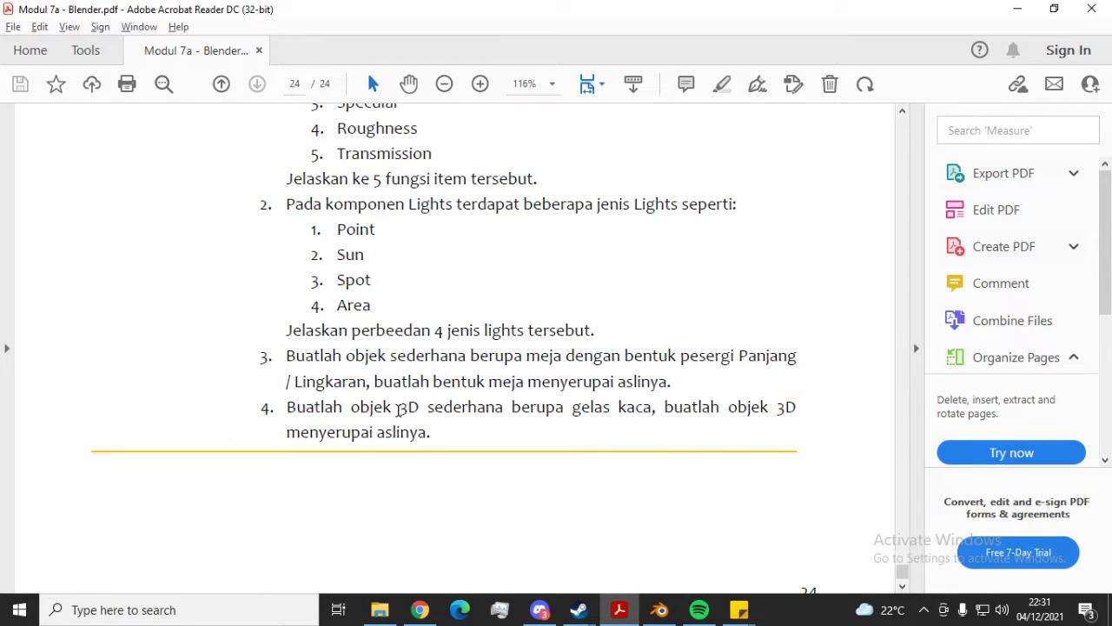
left_click(660, 609)
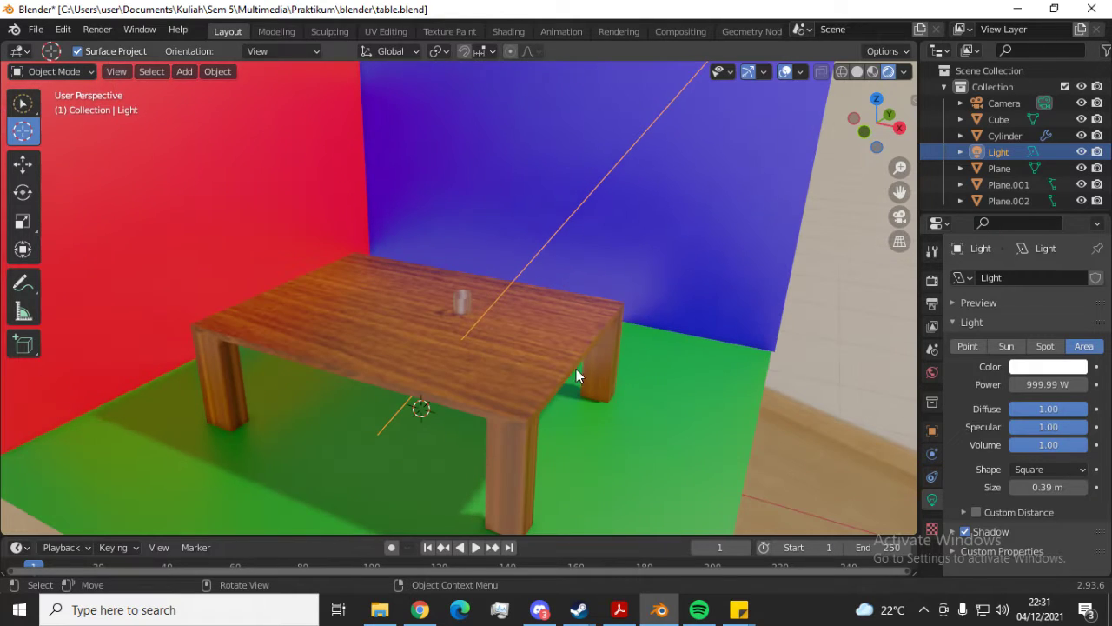
Select the wooden table to inspect its shape, and clear the selection
middle_click_drag(805, 384, 795, 360)
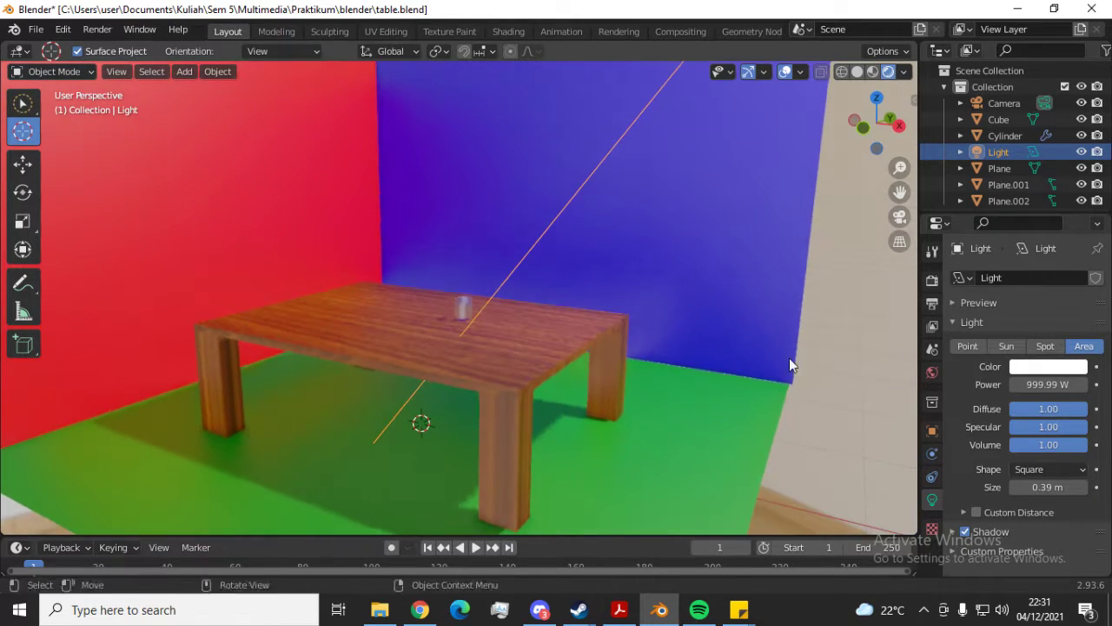
left_click(508, 344)
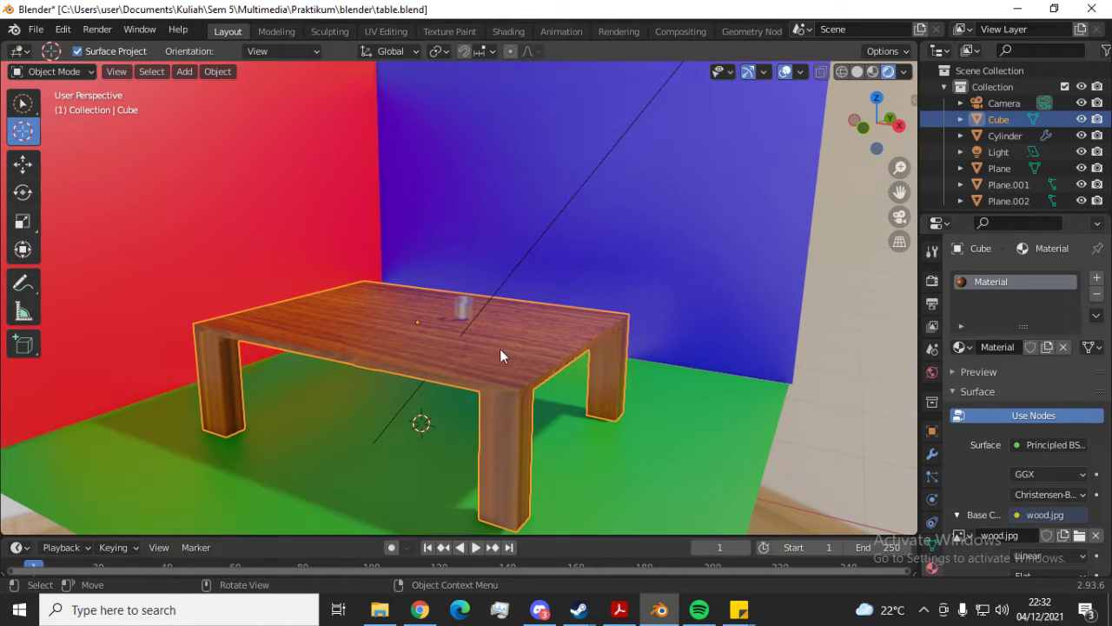
scroll(640, 350, "down", 3)
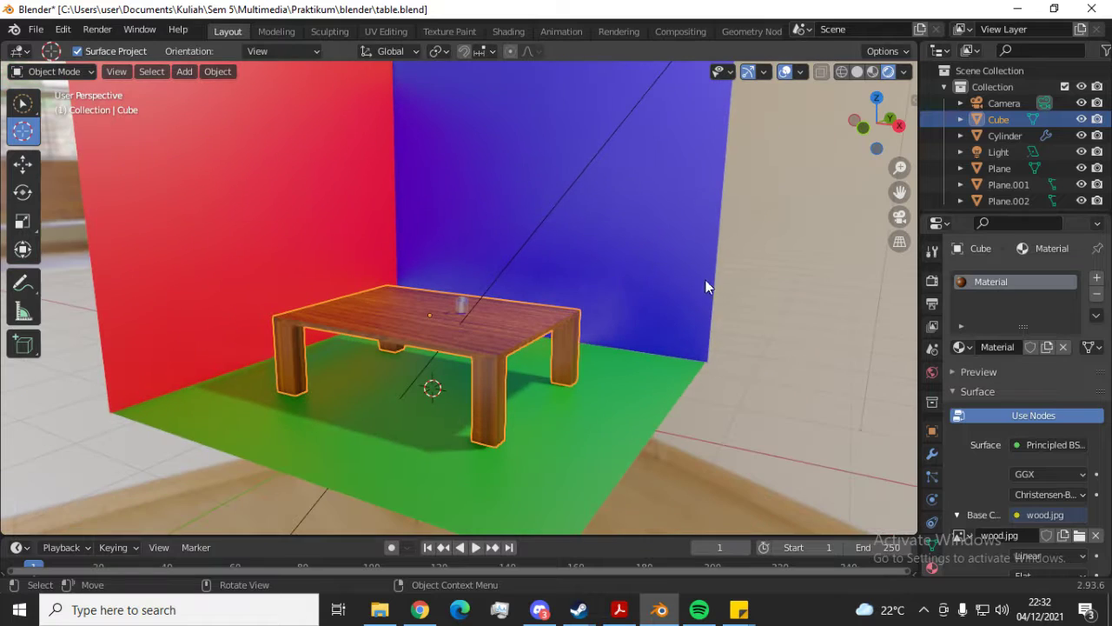
key("alt+a")
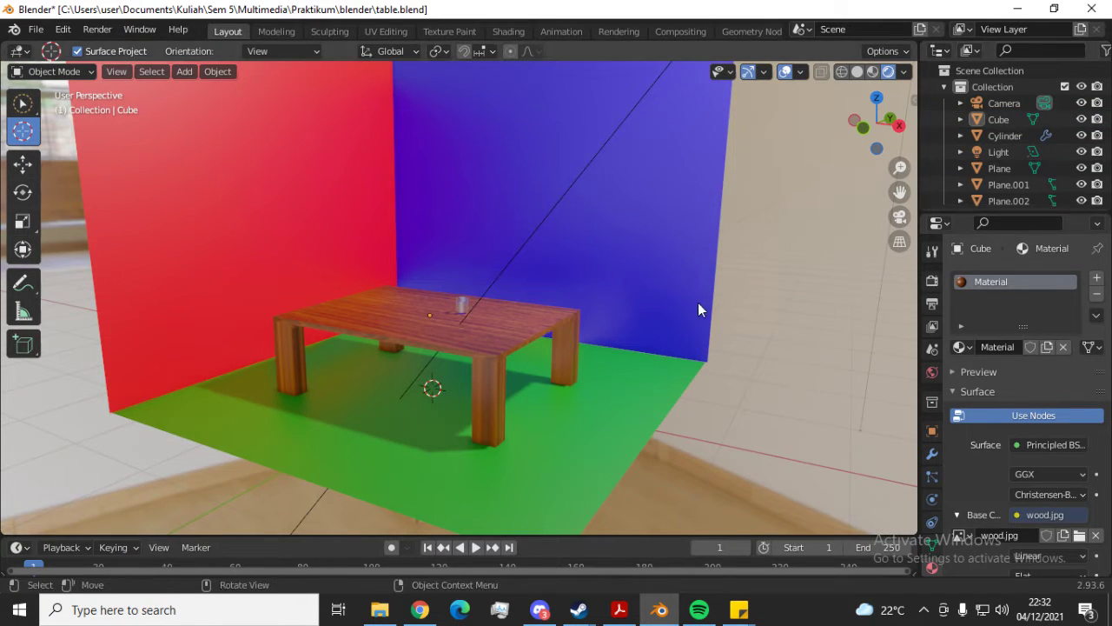
Select the wooden table, inspect its mesh vertices in Edit Mode, and return to Object Mode to check its wood.jpg Base Color
scroll(501, 356, "up", 3)
left_click(502, 361)
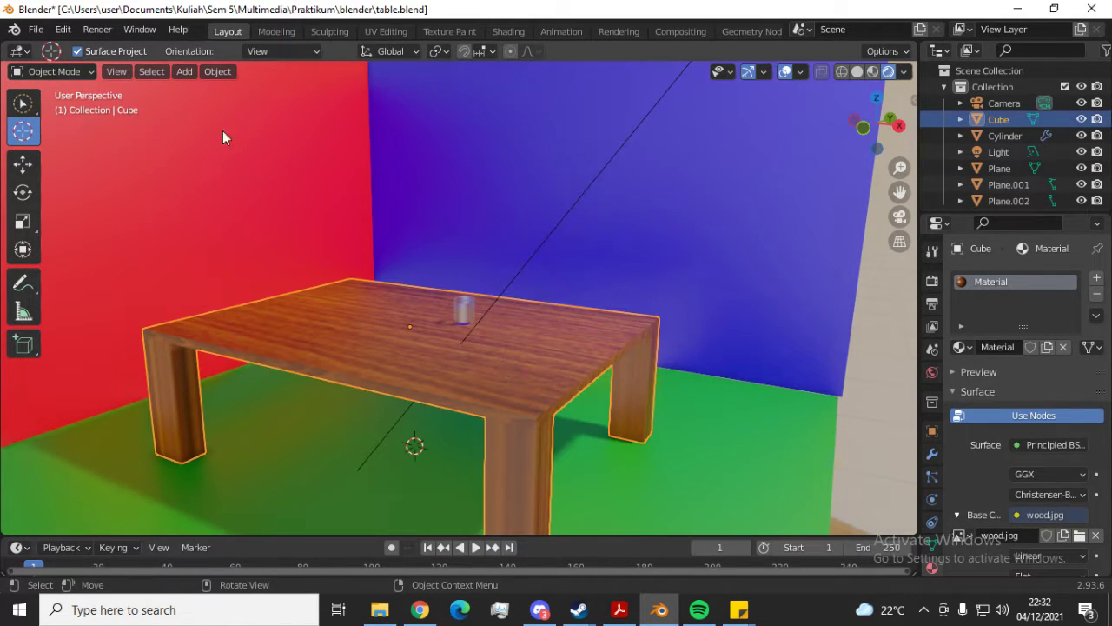
key("Tab")
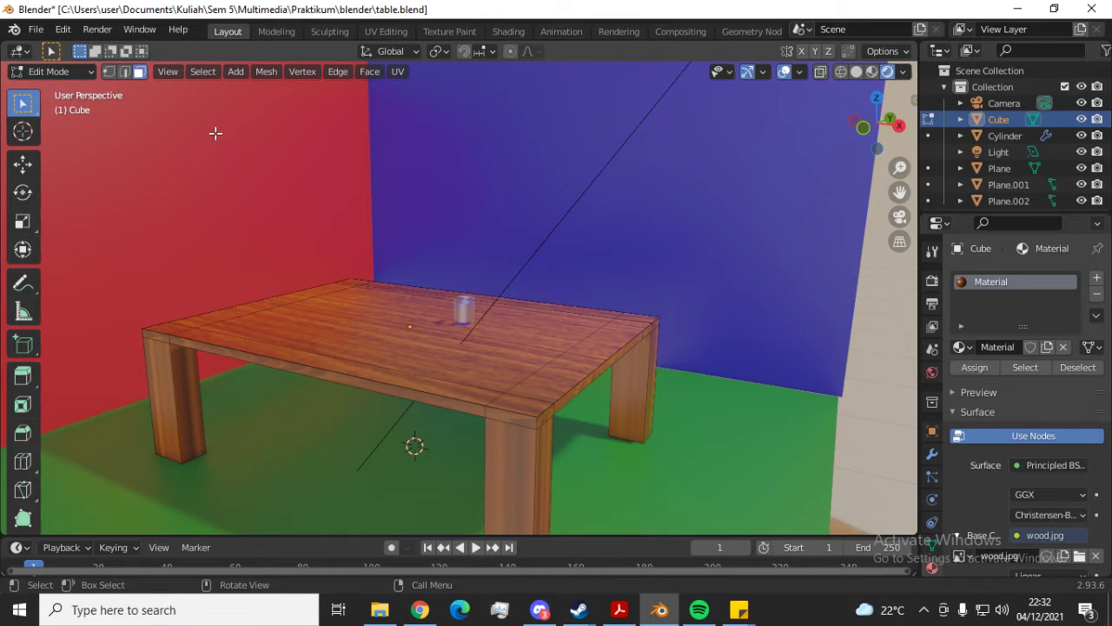
left_click(109, 75)
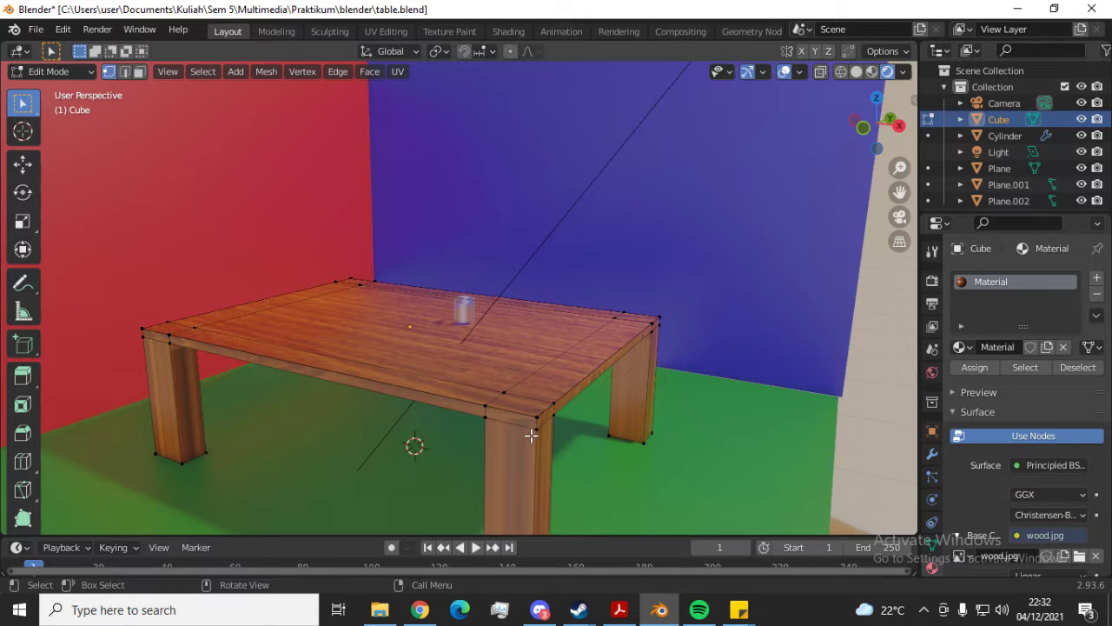
middle_click_drag(605, 452, 617, 409)
middle_click_drag(518, 339, 430, 298)
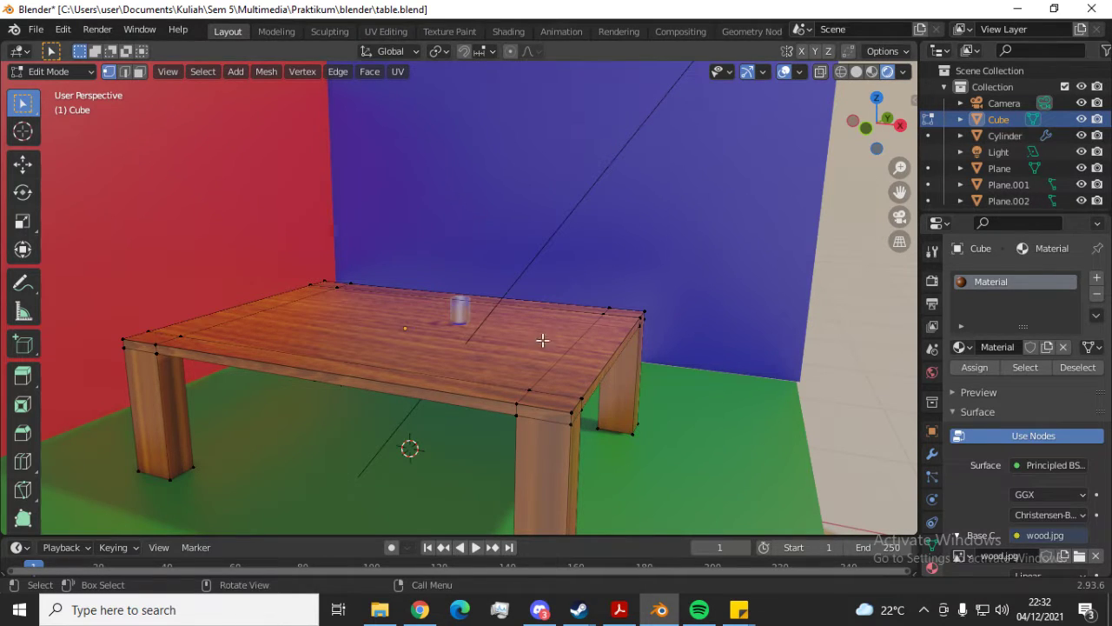
key("Tab")
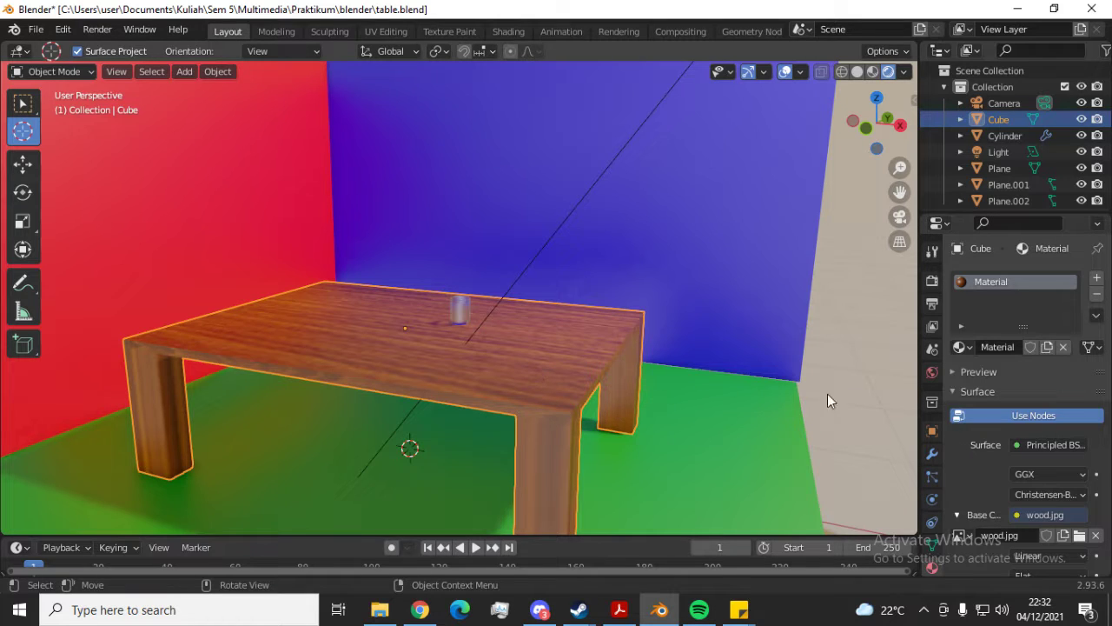
scroll(986, 464, "down", 2)
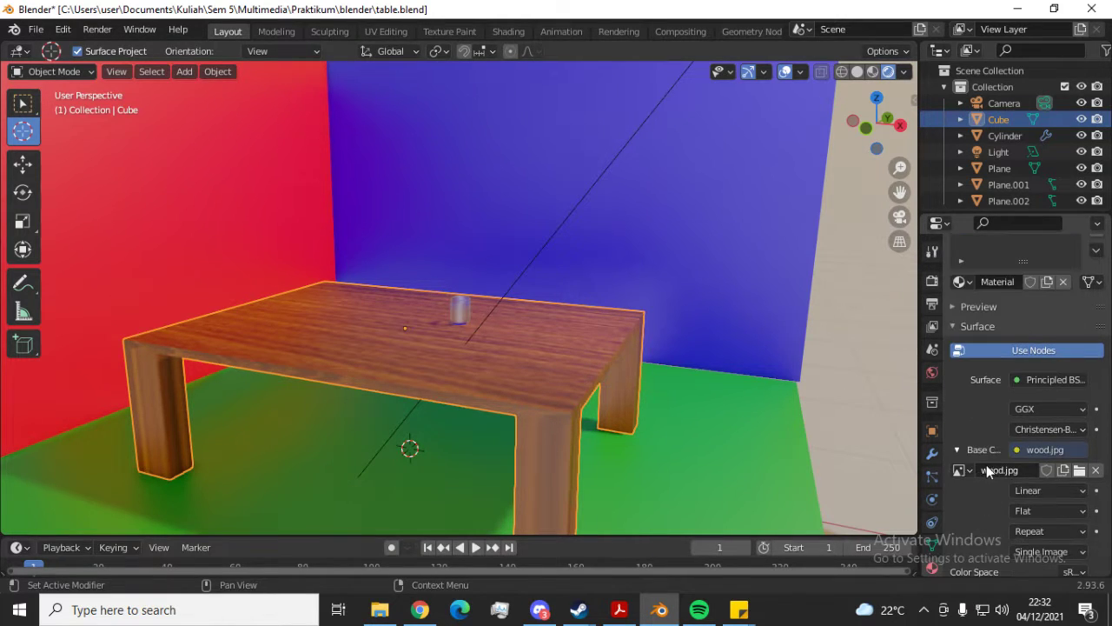
Switch to Chrome, search Google Images for "wood texture blender", and return to Blender
left_click(419, 610)
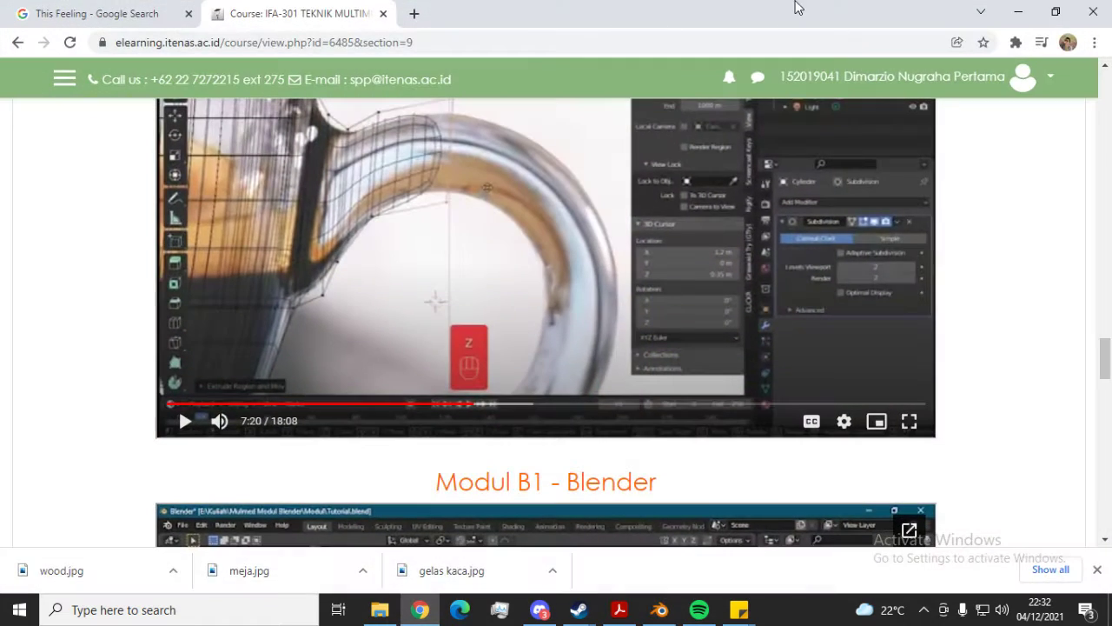
left_click(410, 13)
type("wood texture blender")
key("Return")
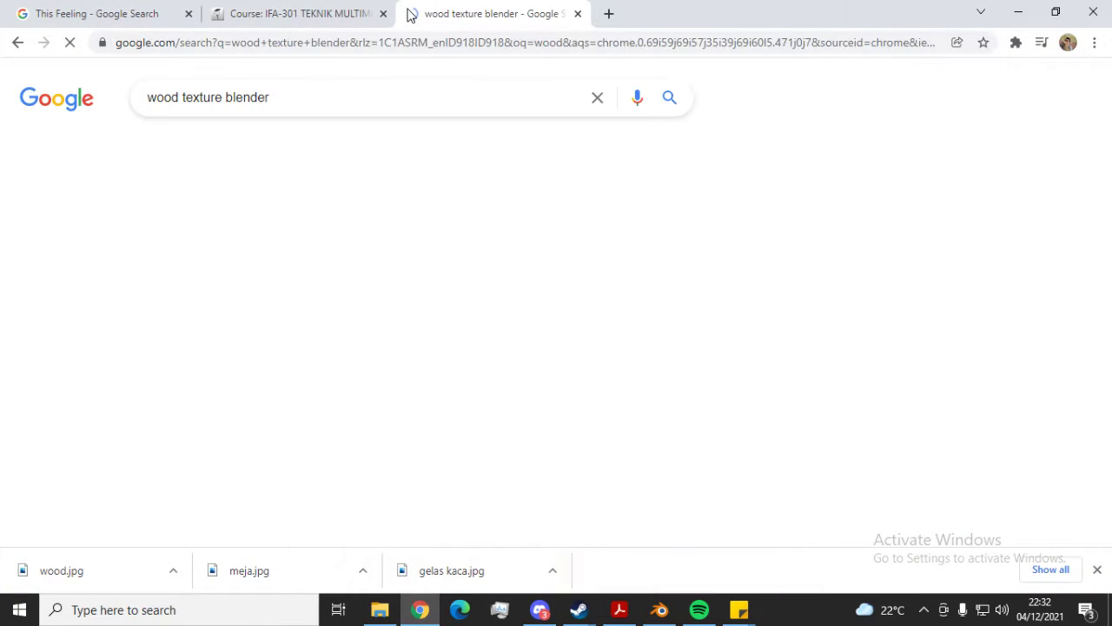
left_click(221, 147)
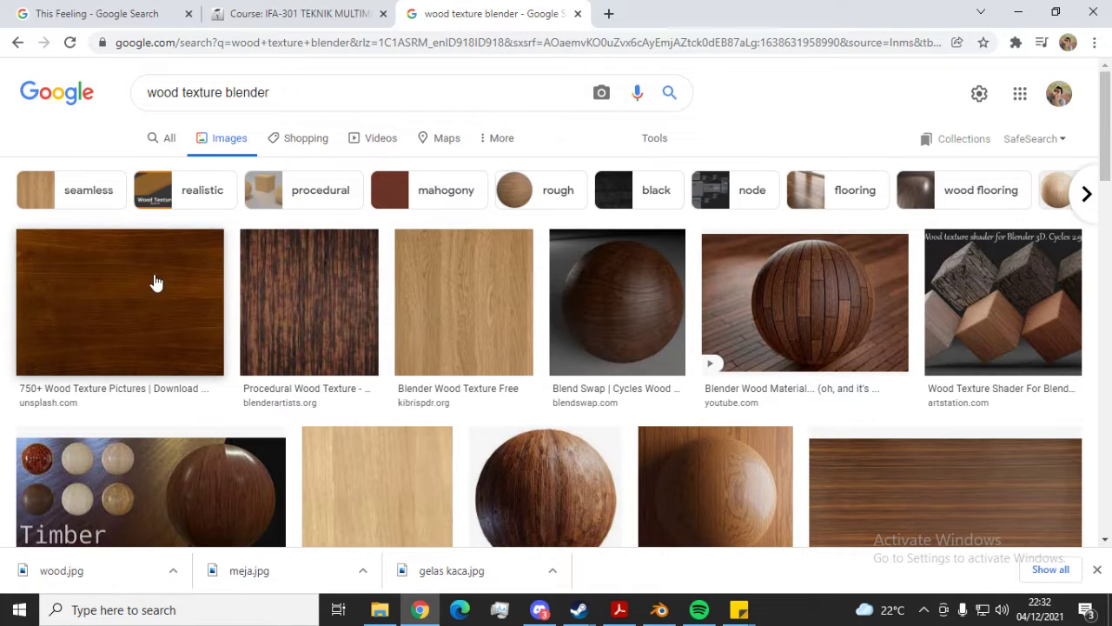
left_click(676, 612)
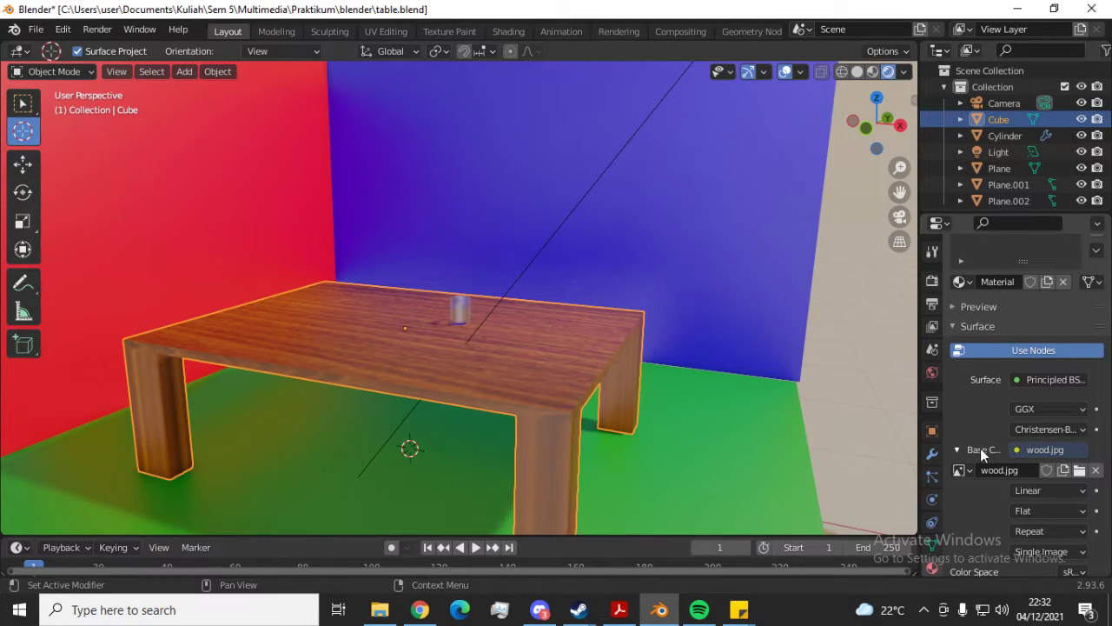
Browse the image files available for the table's Base Color texture, close the file browser, and inspect the wood grain on the tabletop
scroll(983, 452, "down", 1)
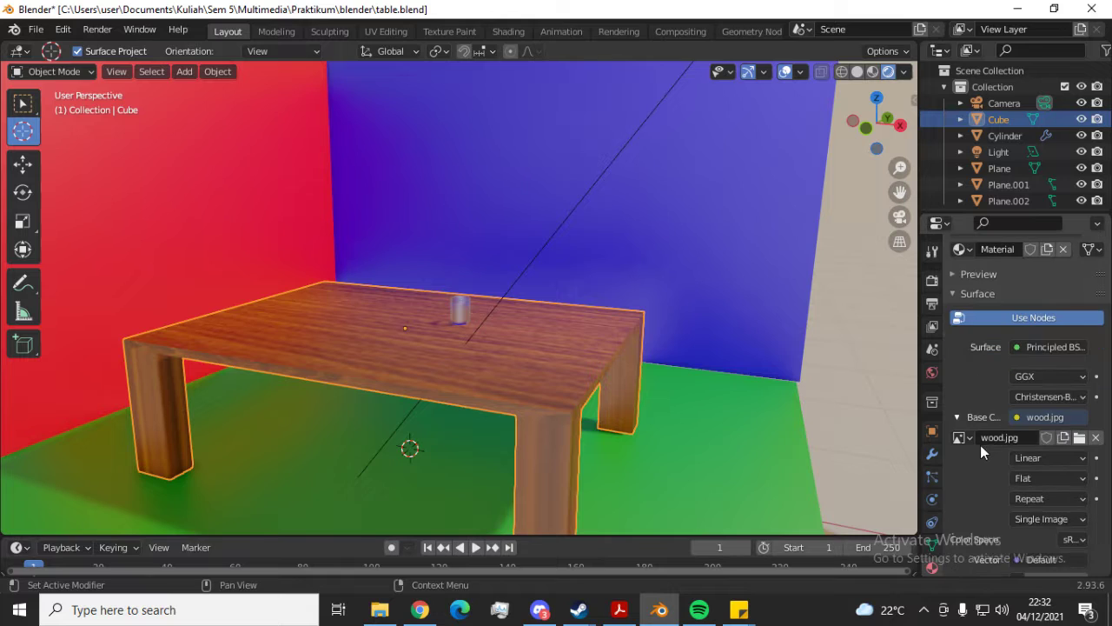
left_click(1082, 441)
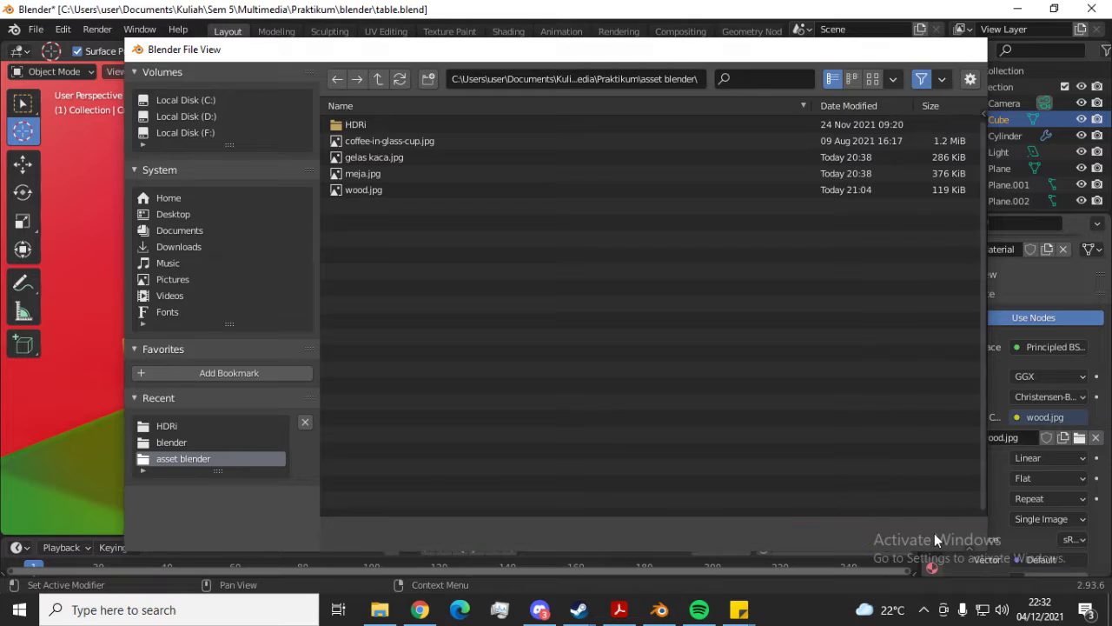
left_click(932, 534)
middle_click_drag(718, 402, 512, 336)
middle_click_drag(517, 384, 519, 390)
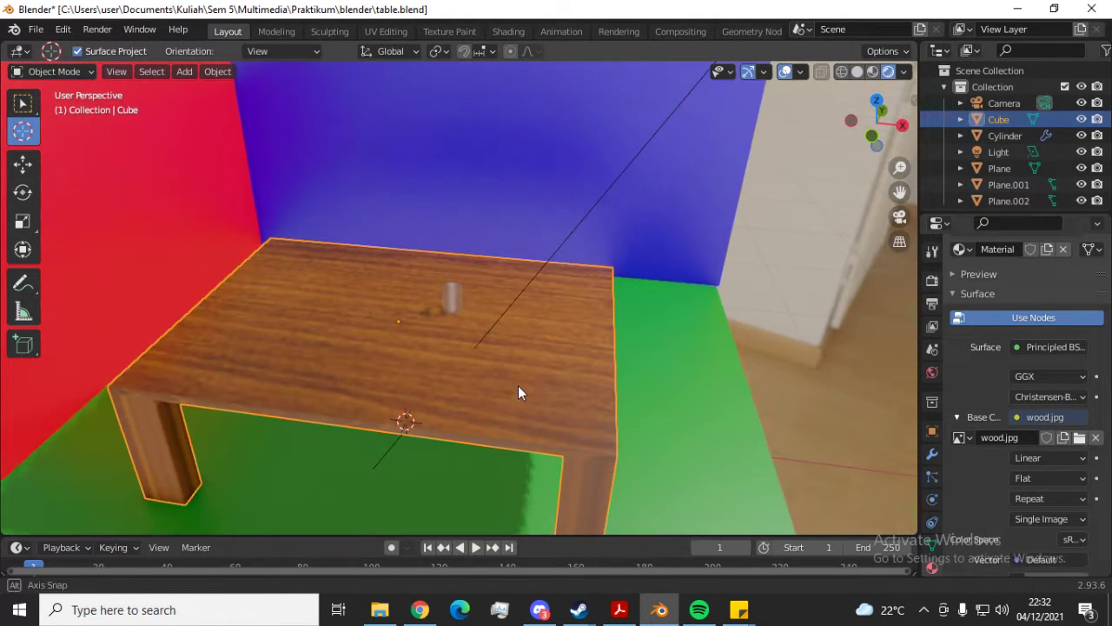
middle_click_drag(708, 347, 588, 340)
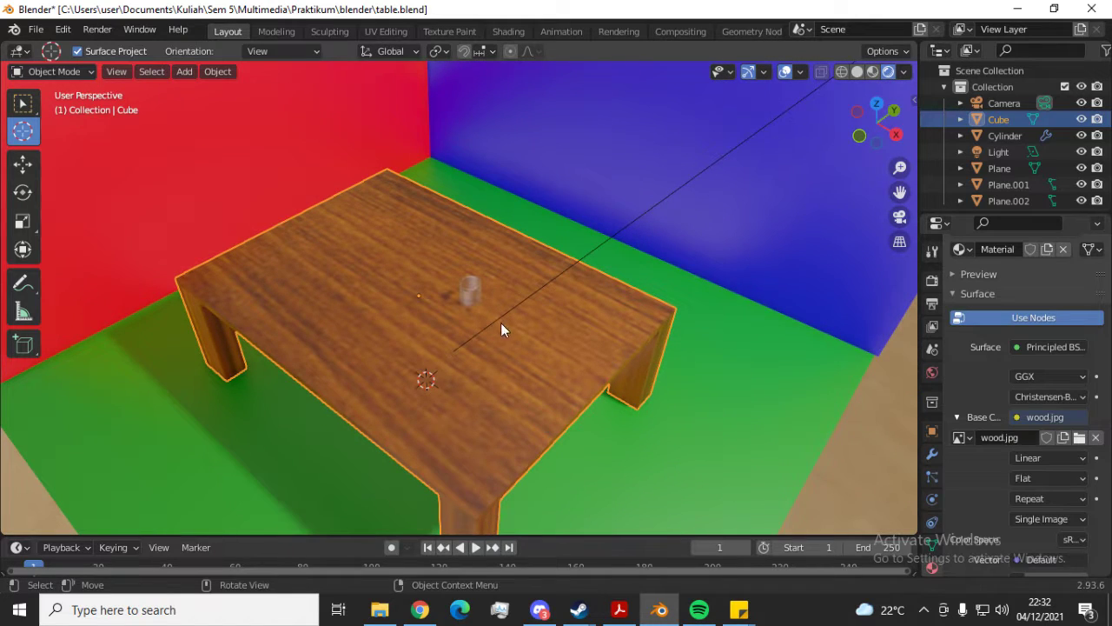
Select the glass on the table and set its material's Specular to 0.641
scroll(465, 285, "up", 4)
left_click(480, 285)
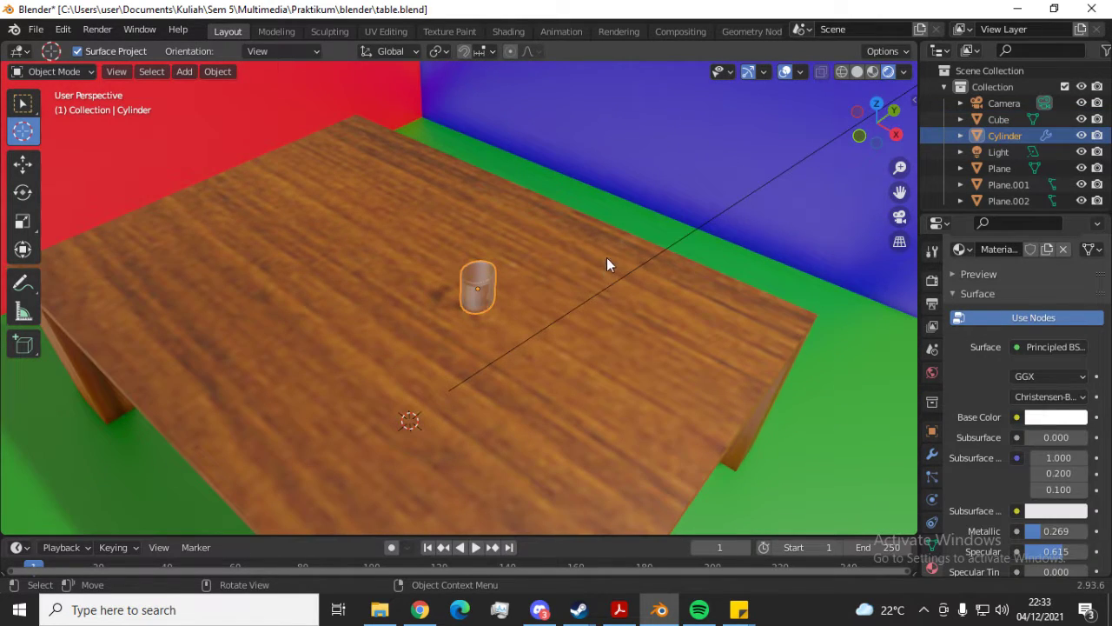
middle_click_drag(606, 259, 608, 191)
scroll(490, 220, "up", 5)
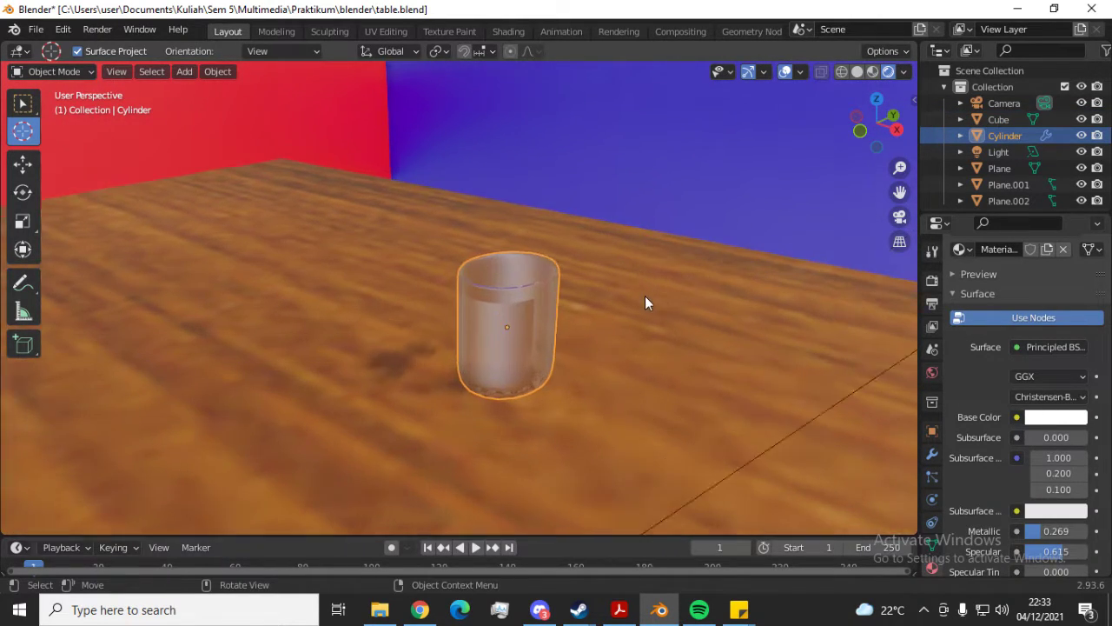
scroll(646, 313, "up", 2)
middle_click_drag(648, 323, 618, 345)
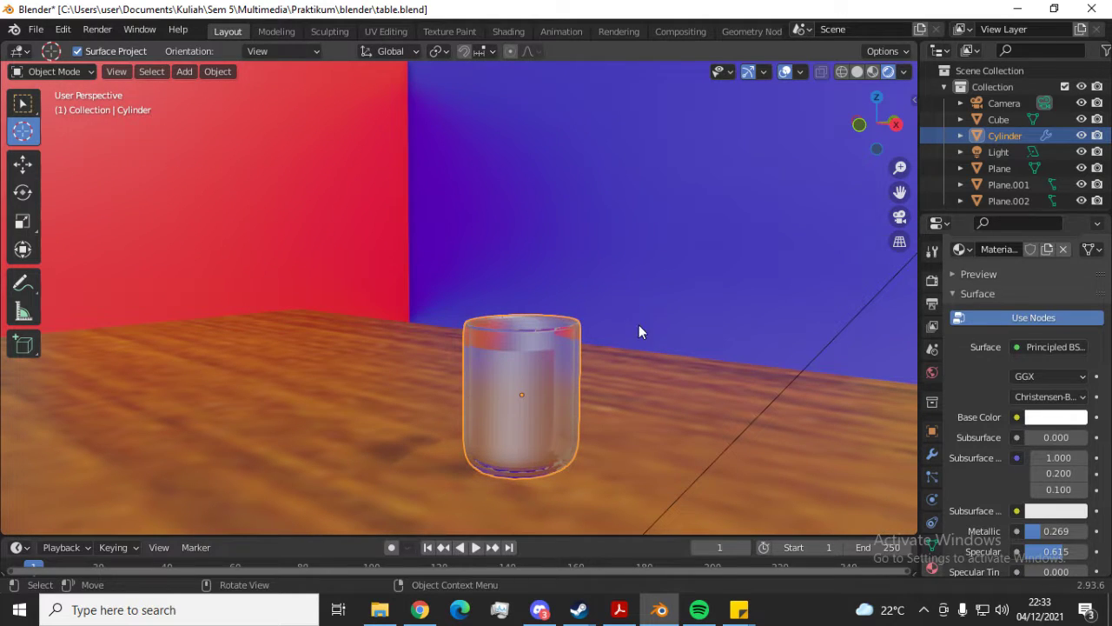
middle_click_drag(598, 429, 616, 323)
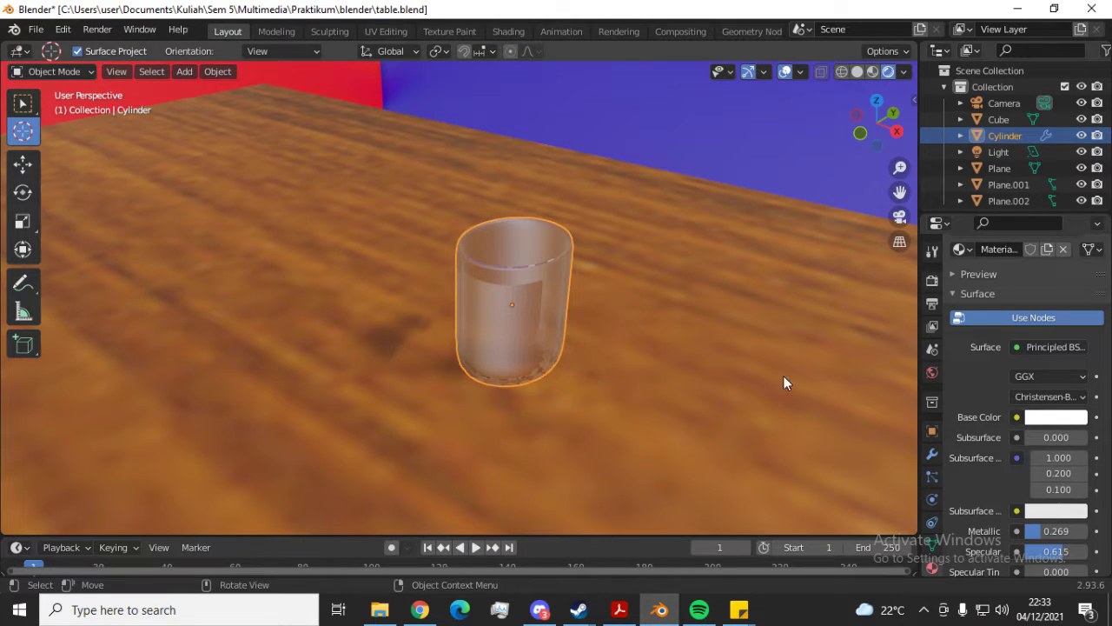
scroll(990, 462, "down", 4)
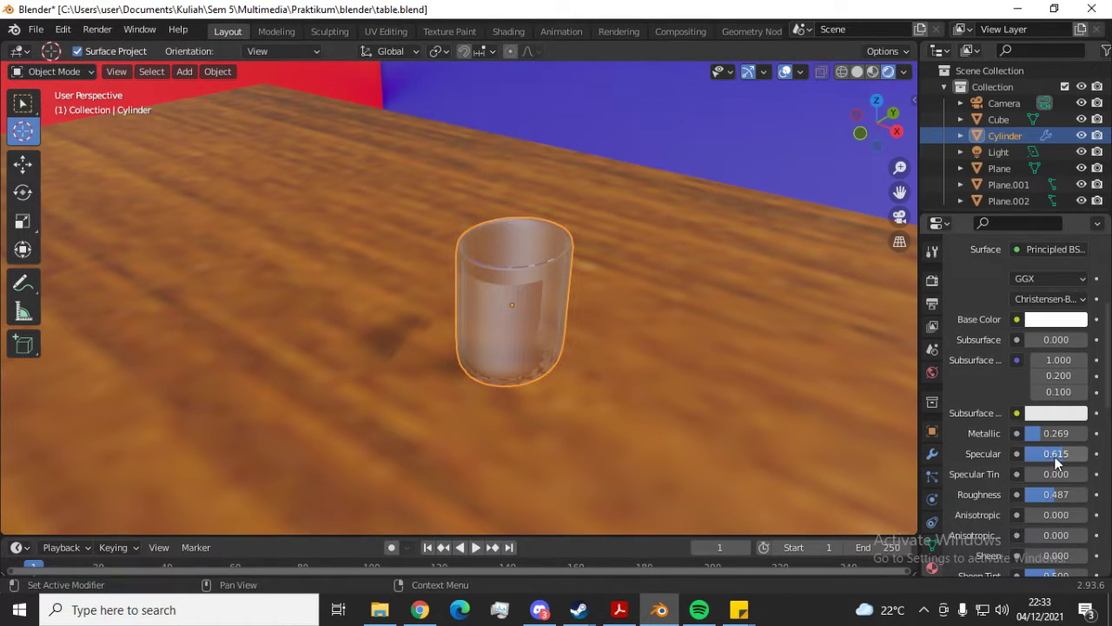
left_click_drag(1056, 454, 1067, 453)
scroll(1025, 435, "down", 5)
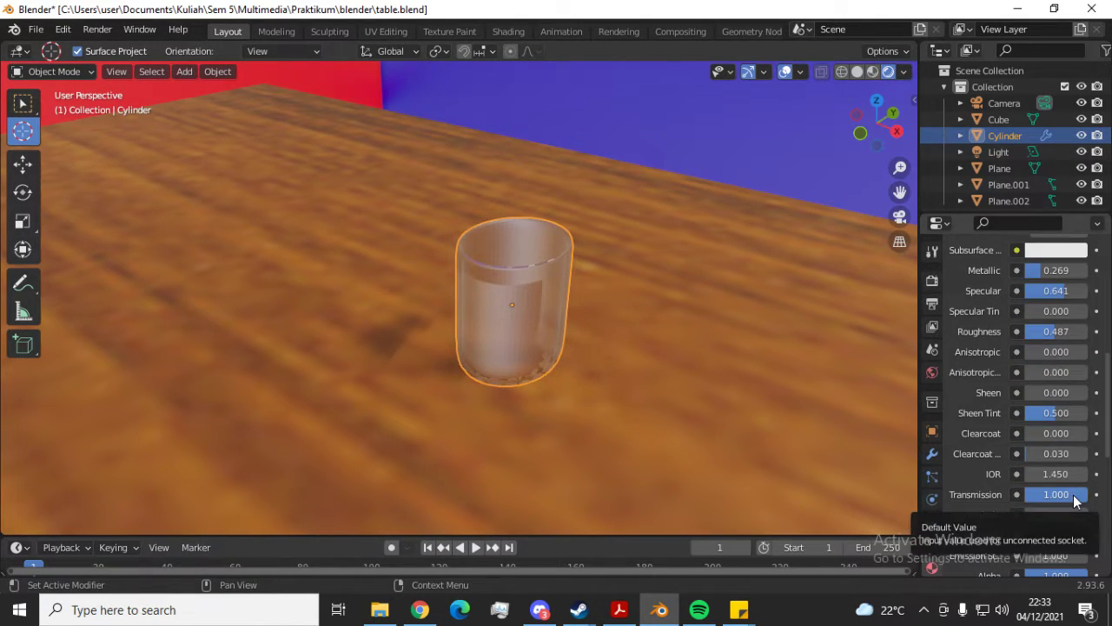
Review the glass material's Alpha Blend blend mode and Alpha Hashed shadow mode settings
middle_click_drag(652, 296, 667, 260)
scroll(965, 399, "down", 6)
scroll(975, 395, "down", 3)
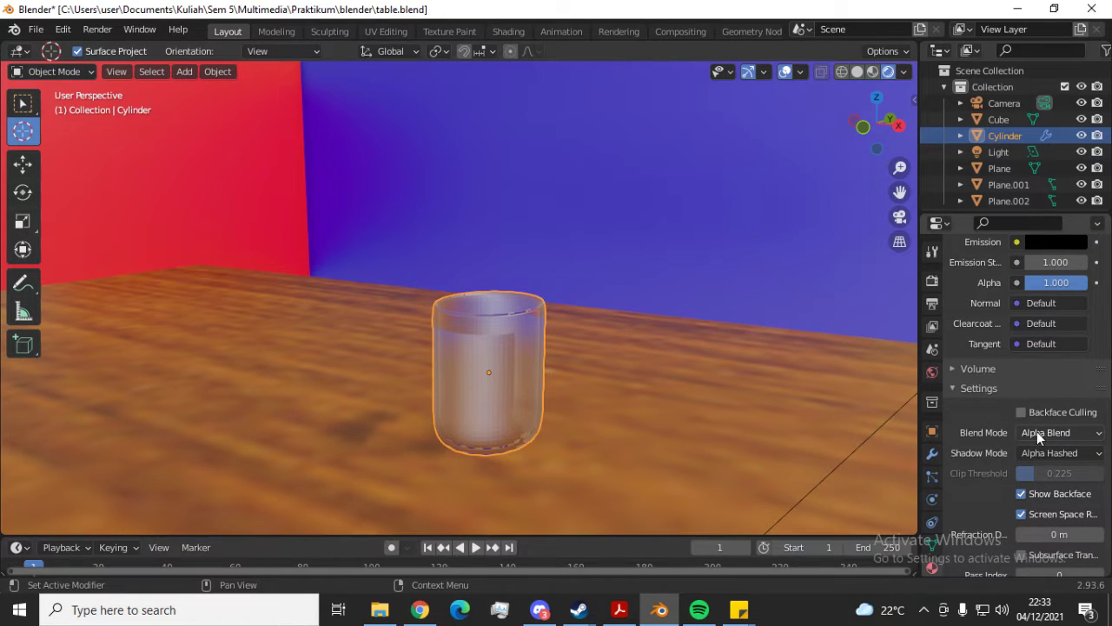
middle_click_drag(640, 404, 609, 306)
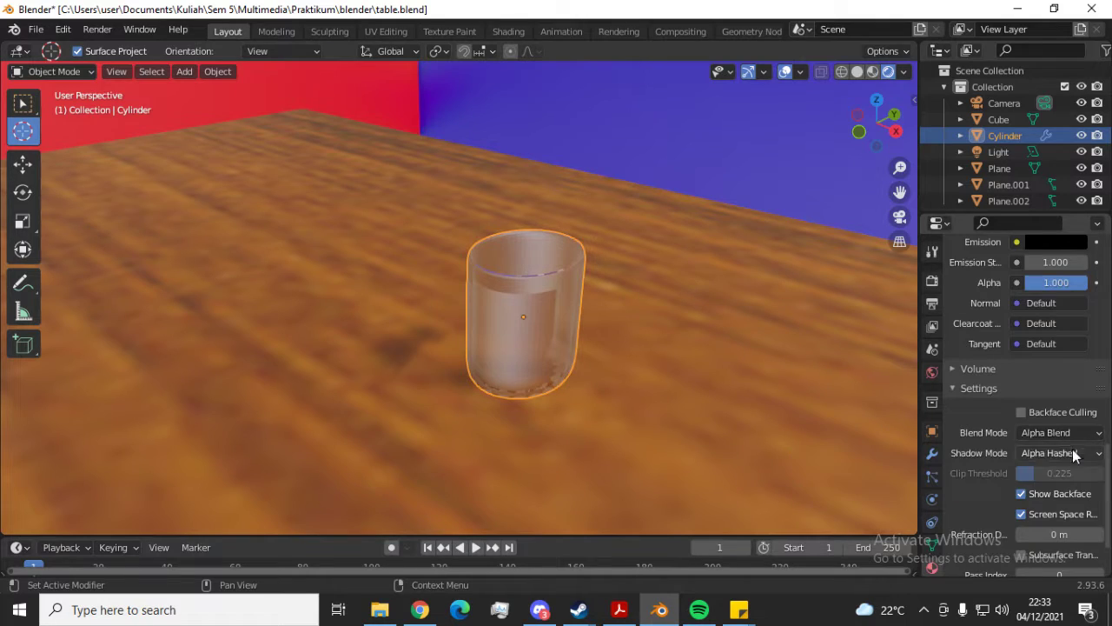
left_click(1062, 433)
left_click(1064, 430)
left_click(1069, 453)
left_click(1069, 453)
scroll(990, 452, "down", 2)
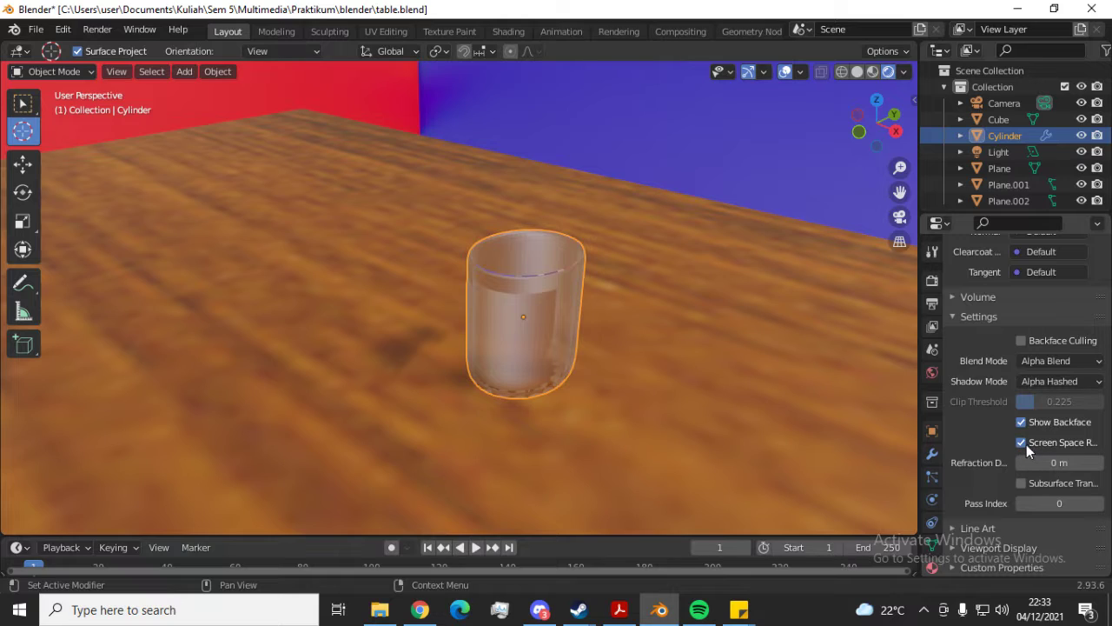
Disable Screen Space Refraction on the glass material to compare its appearance, and enable it again
left_click(1022, 443)
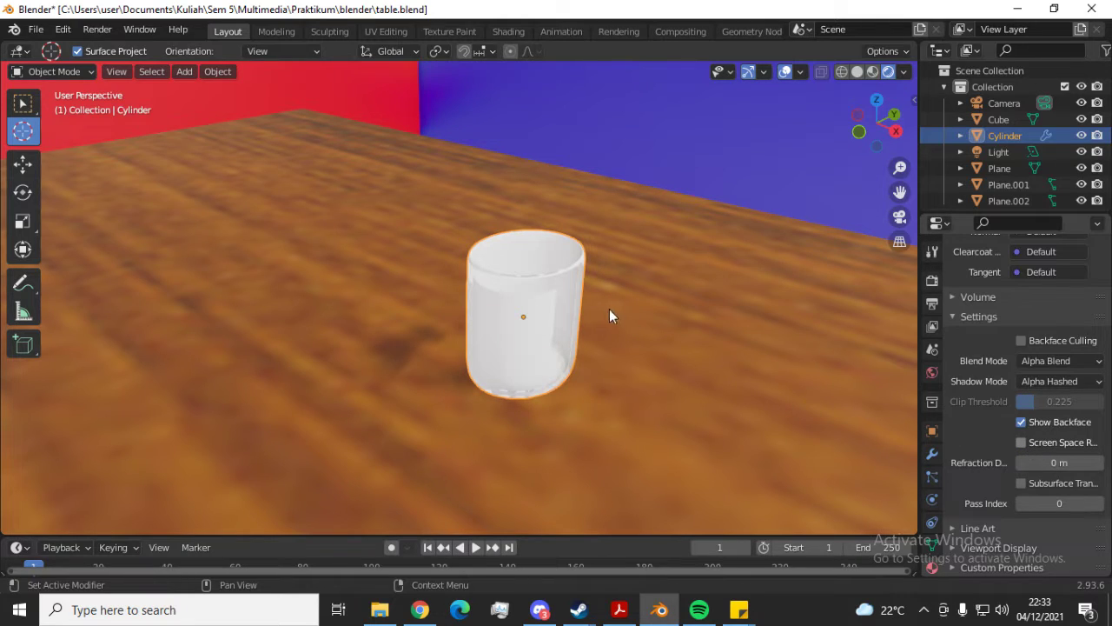
left_click(568, 318)
left_click(577, 303)
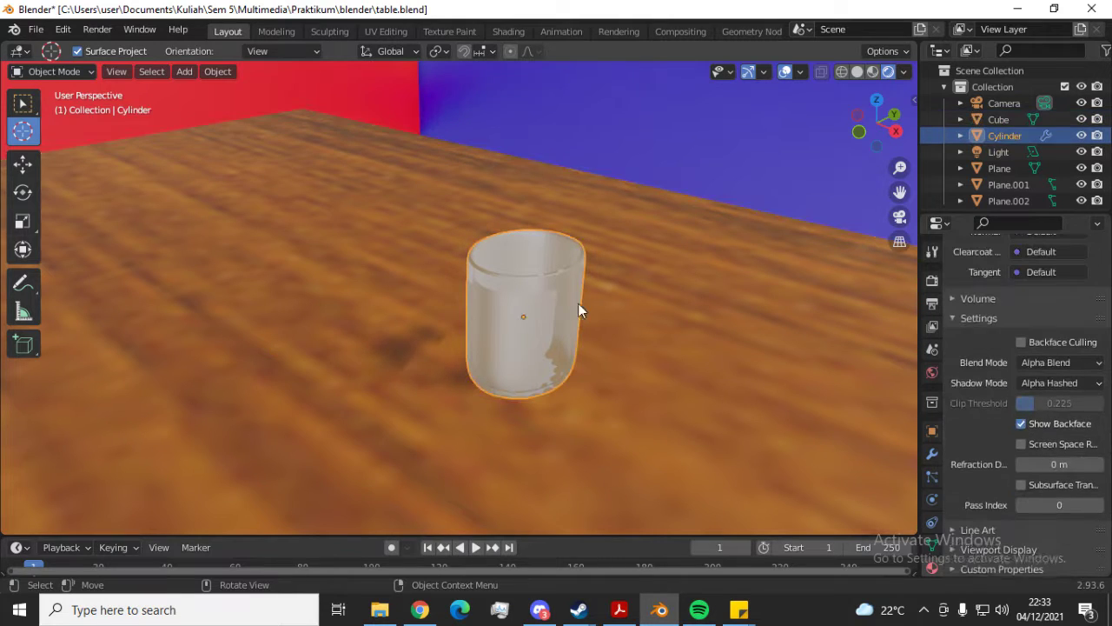
left_click(1022, 443)
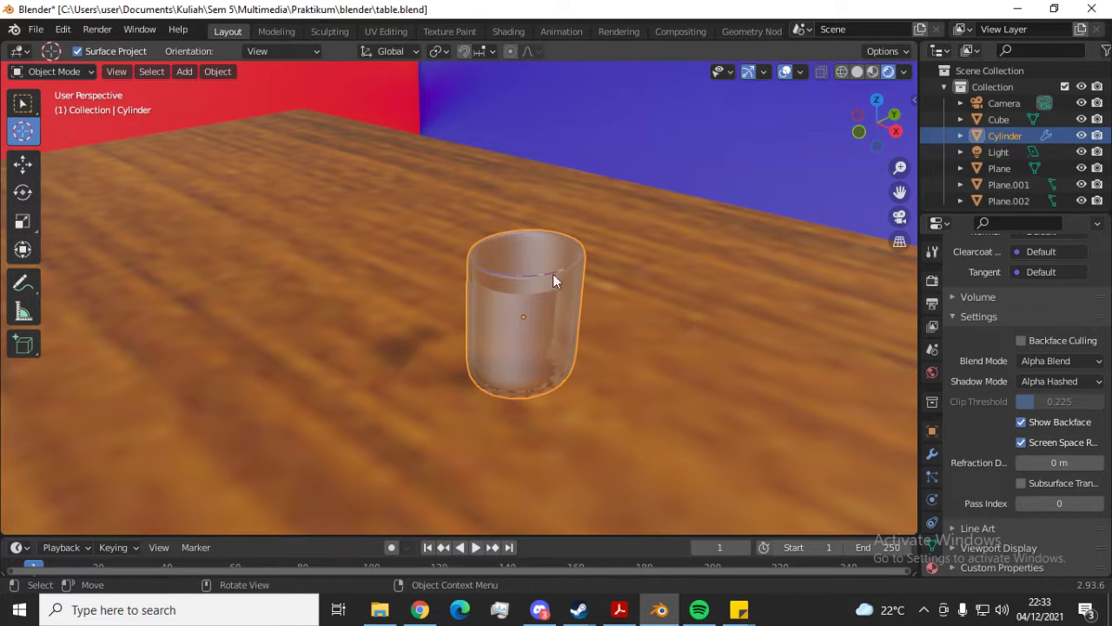
Inspect the glass in the room, and review the scene's Ambient Occlusion and Screen Space Reflections render settings, including Refraction
middle_click_drag(671, 281, 774, 352)
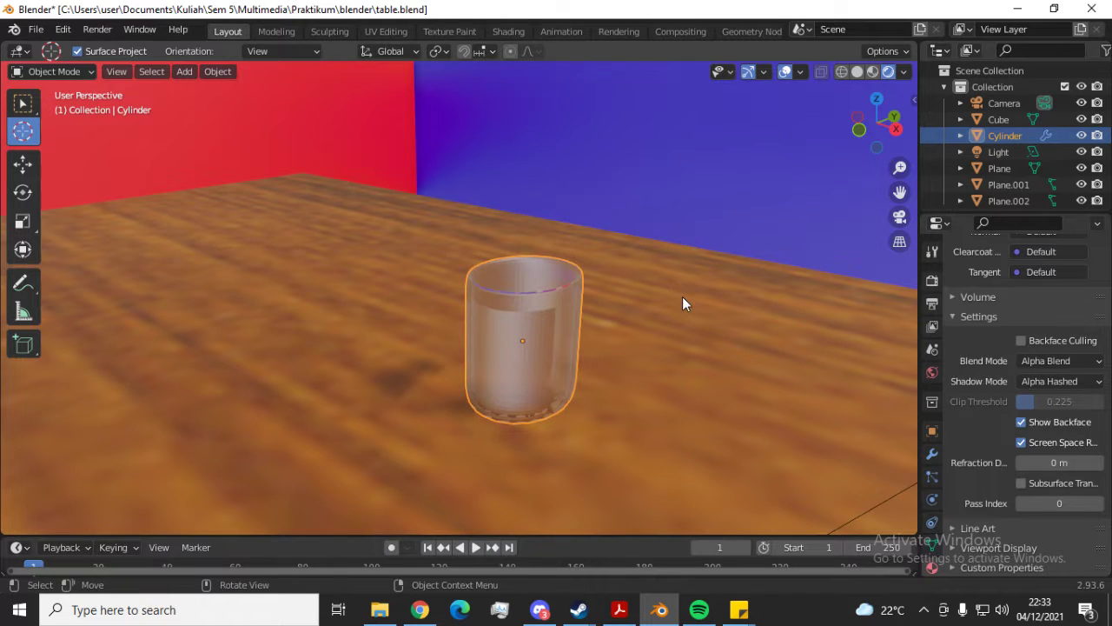
scroll(682, 296, "down", 9)
scroll(578, 269, "down", 6)
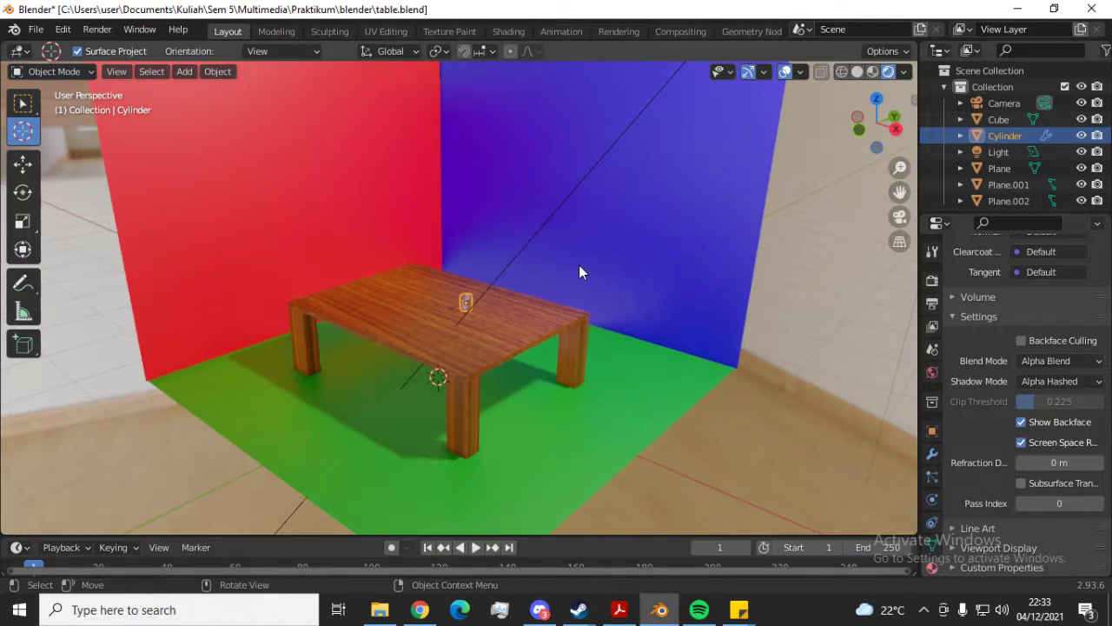
scroll(574, 246, "up", 8)
scroll(509, 298, "up", 8)
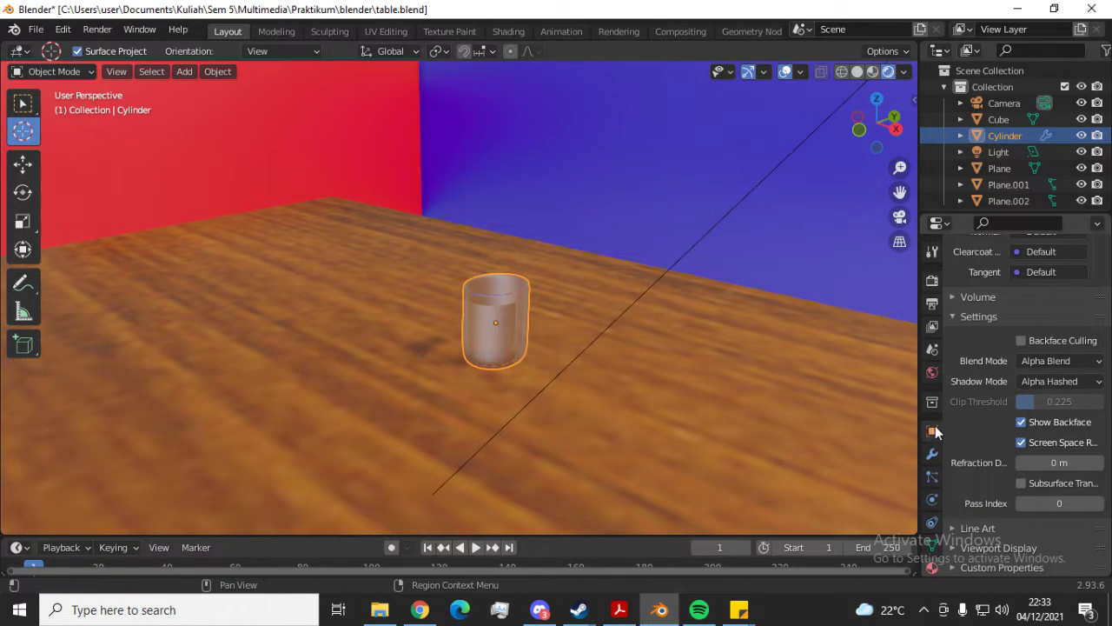
scroll(987, 344, "up", 4)
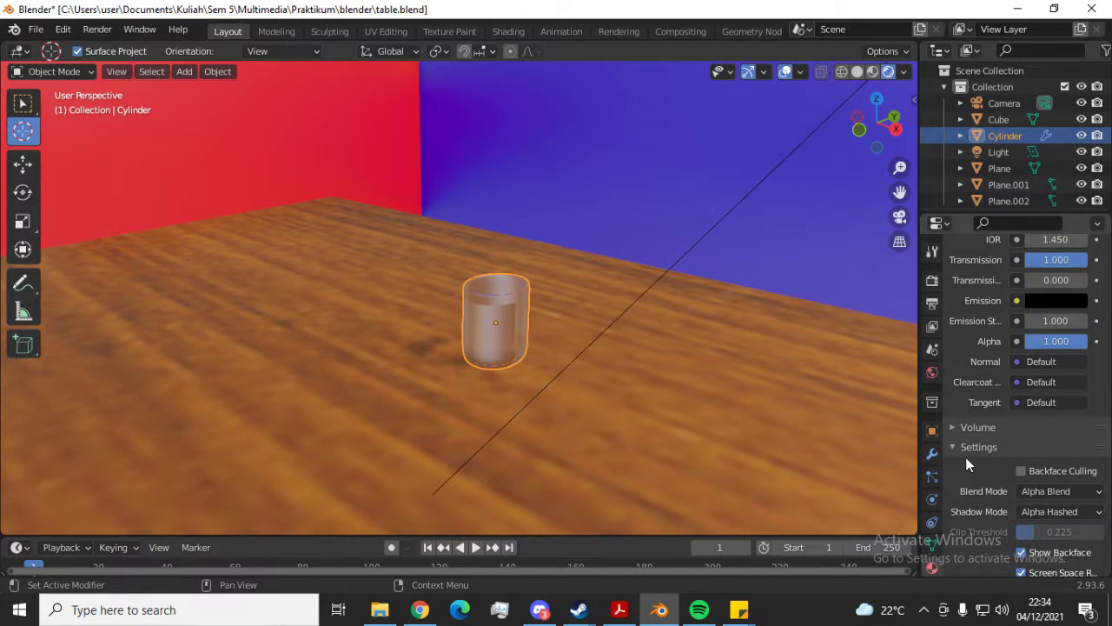
left_click(935, 286)
scroll(969, 327, "up", 5)
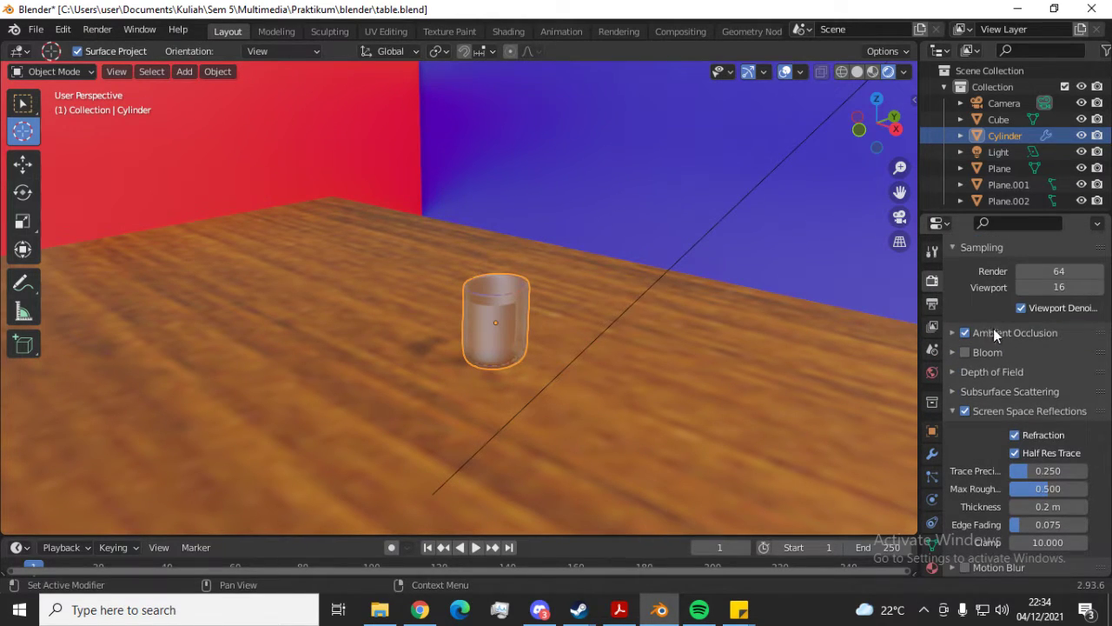
scroll(1001, 335, "down", 3)
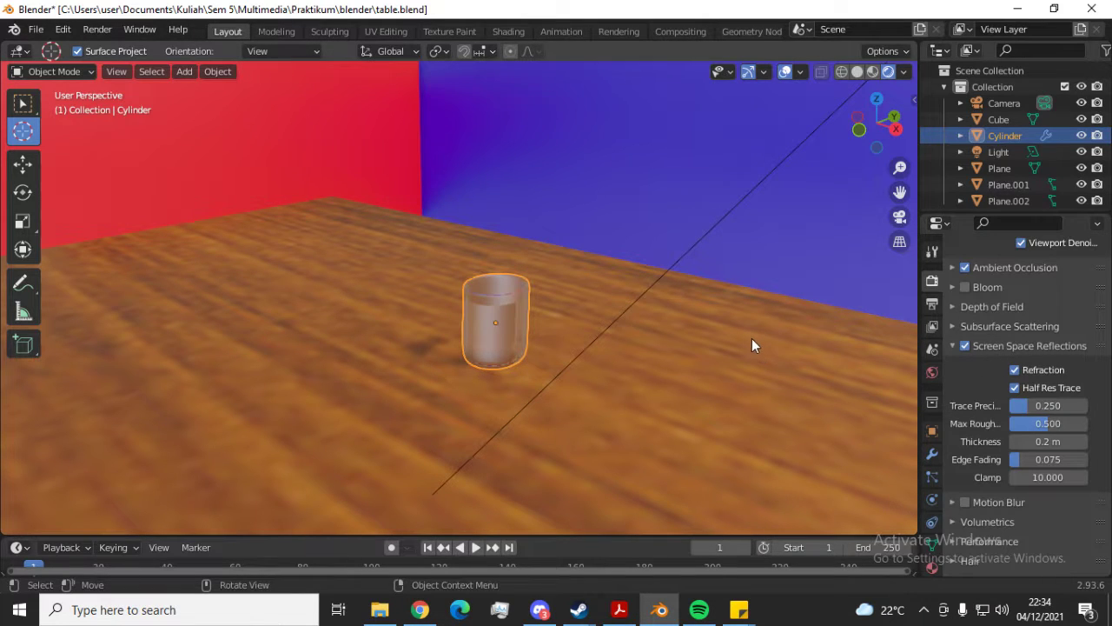
scroll(749, 337, "down", 1)
Examine the finished glass close up and the whole table inside the coloured room
scroll(718, 334, "up", 5)
scroll(667, 342, "up", 1)
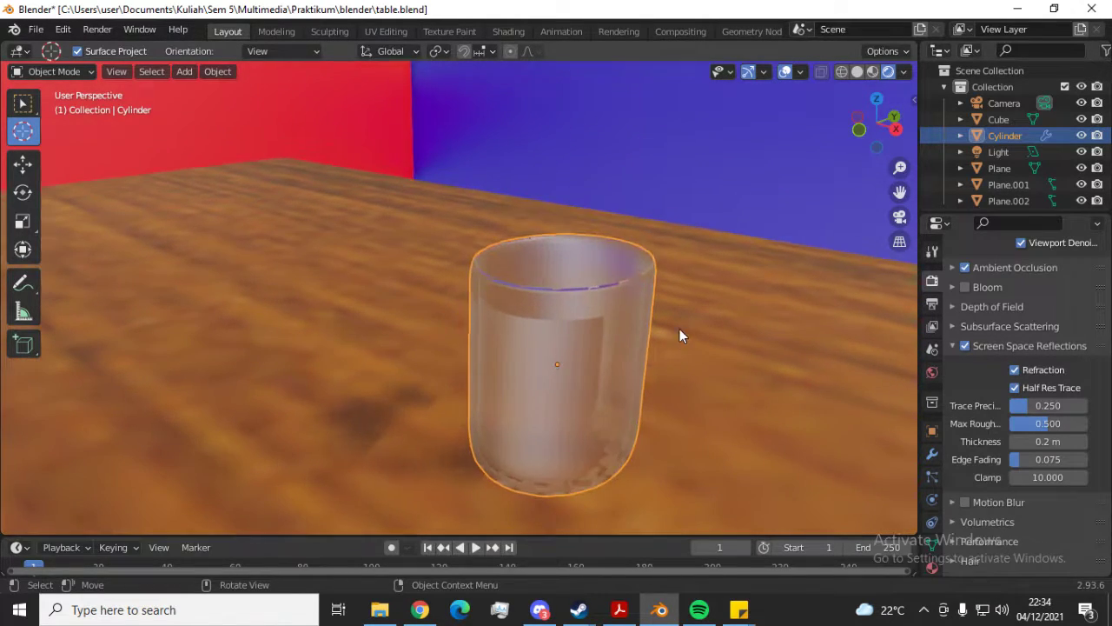
scroll(679, 333, "down", 5)
scroll(654, 321, "down", 4)
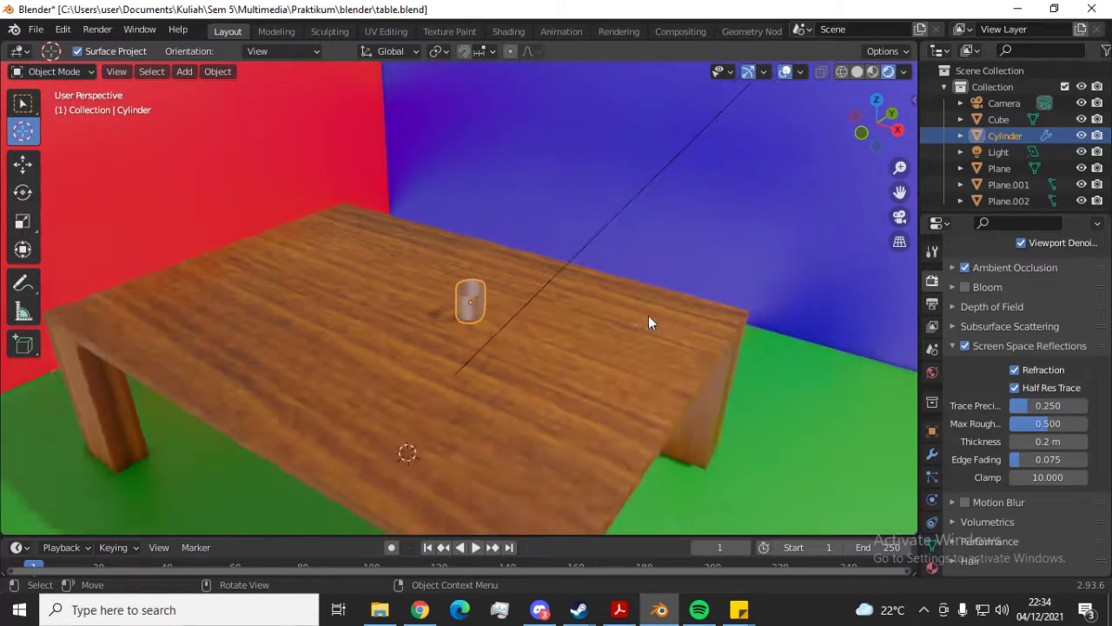
scroll(591, 300, "up", 5)
middle_click_drag(553, 297, 549, 273)
scroll(608, 280, "down", 4)
middle_click_drag(670, 278, 724, 284)
scroll(668, 275, "down", 3)
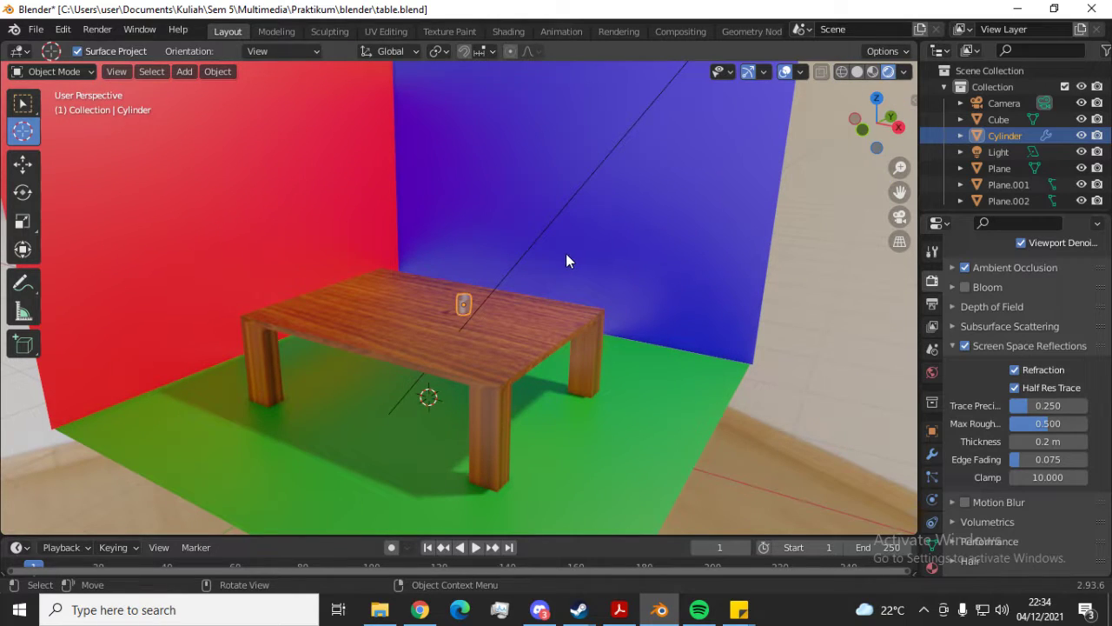